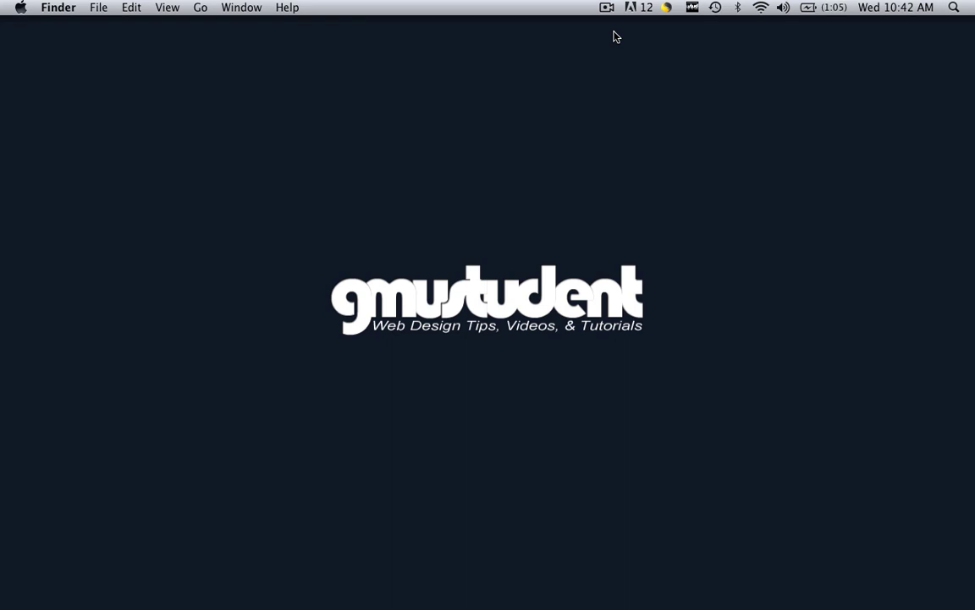
Step: Restore the minimized template.psd in Photoshop, then bring back the home_flash.fla project
mouse_move(730, 606)
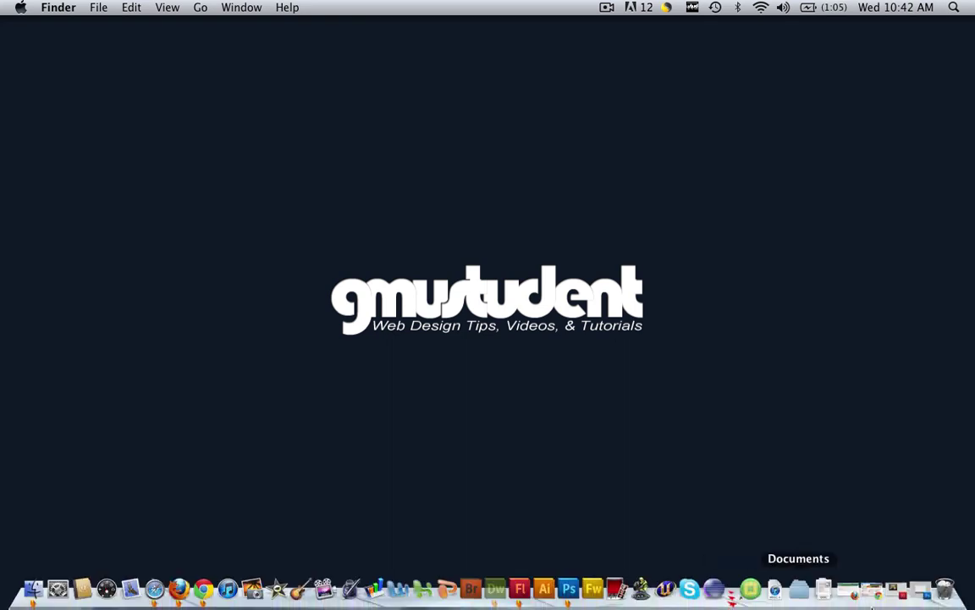
click(828, 588)
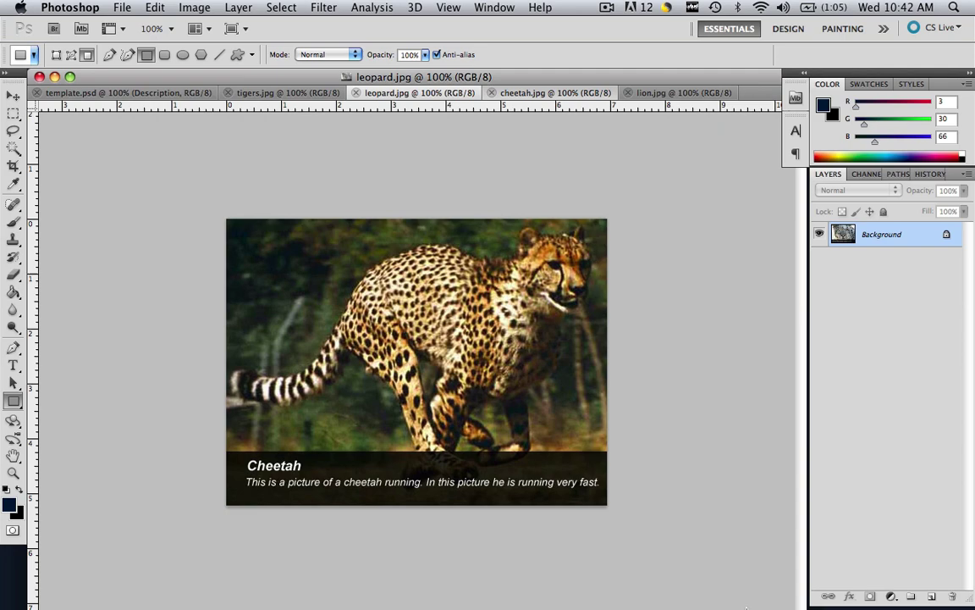
click(918, 588)
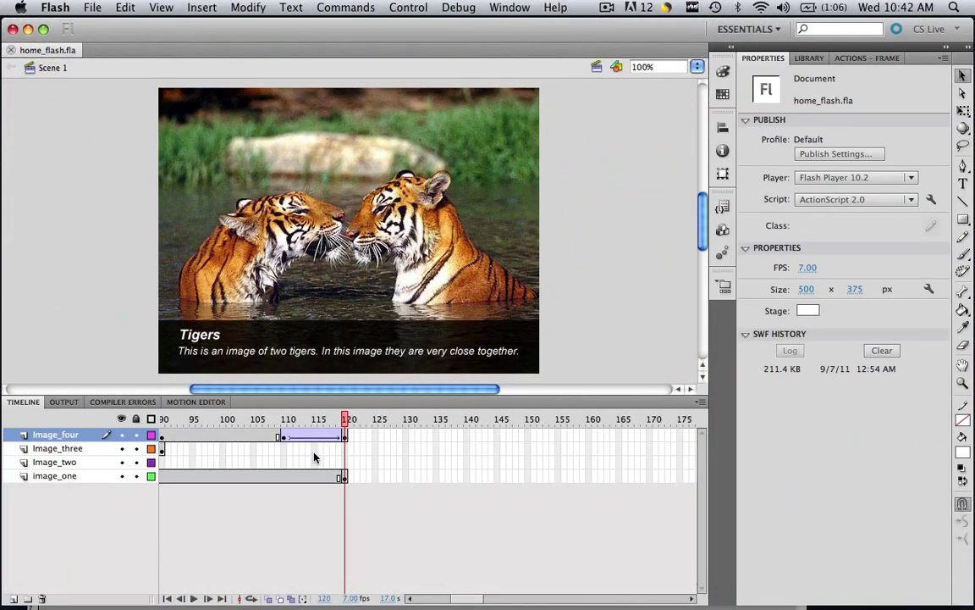
Step: Play and stop the slideshow, then rewind the playhead from frame 34 to frame 7 (Tigers)
key(Return)
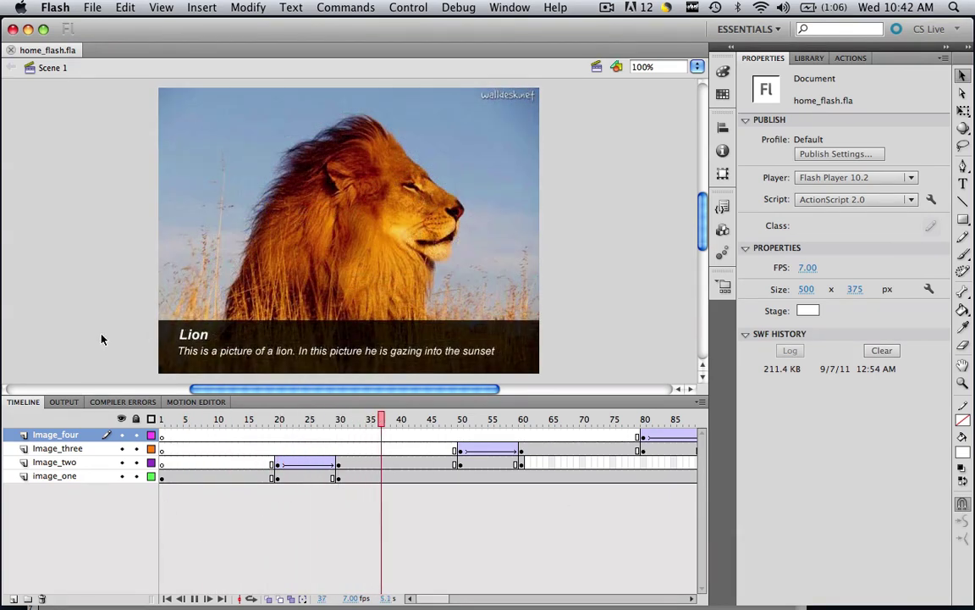
key(Return)
click(363, 420)
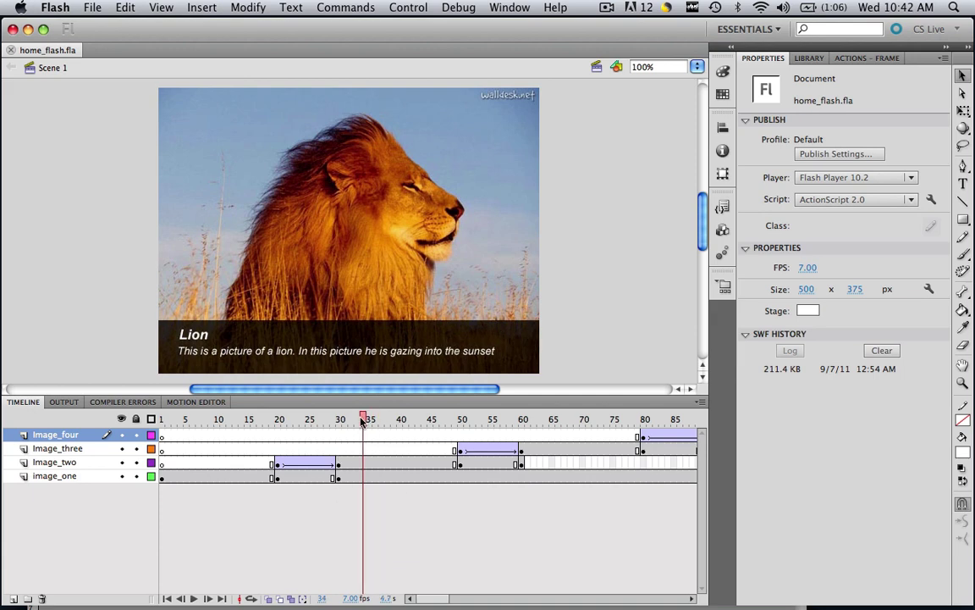
drag(362, 420, 401, 376)
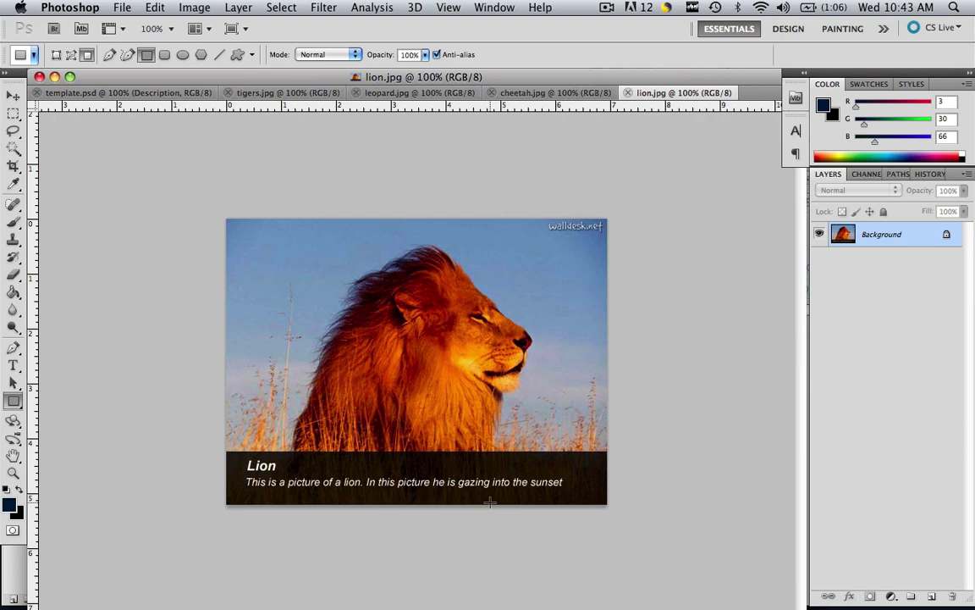
Step: Make a new transparent document, Untitled-1, 25 px wide by 25 px high
click(122, 7)
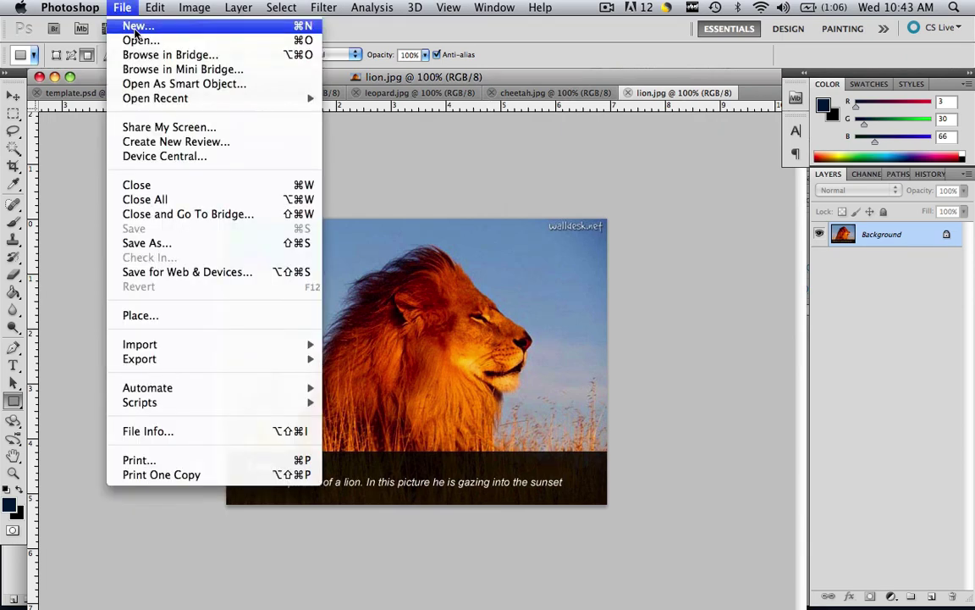
click(135, 30)
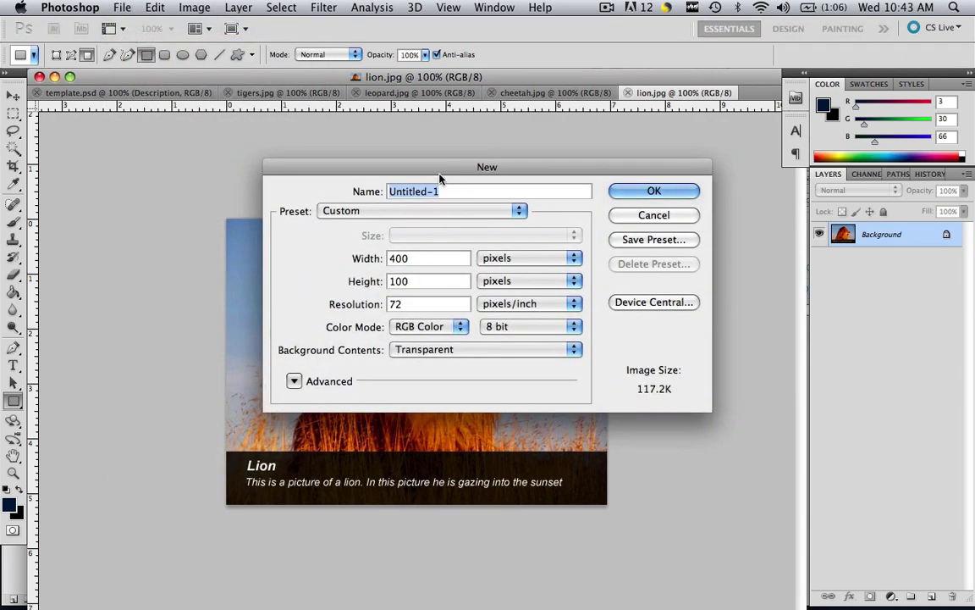
key(Tab)
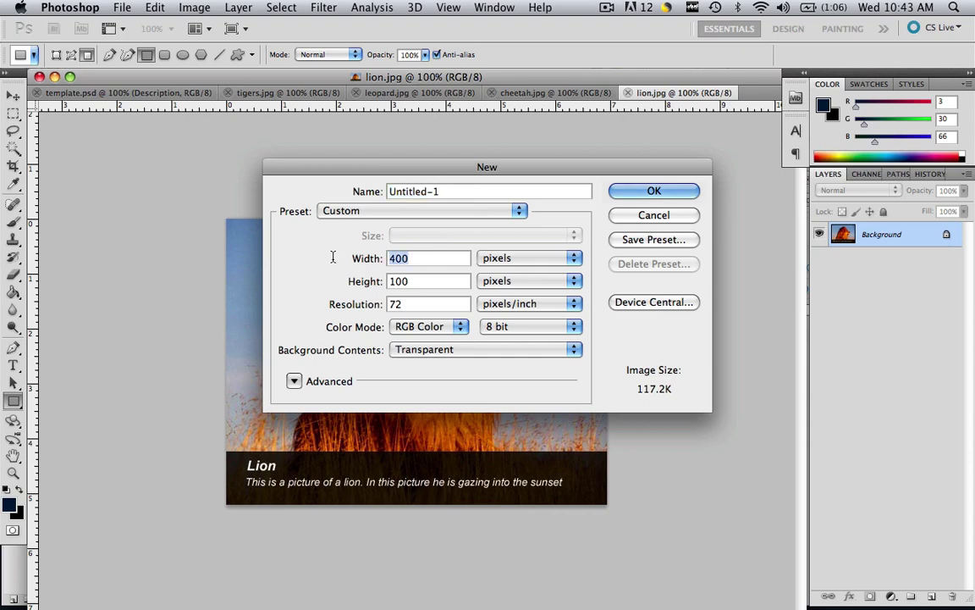
text(25)
key(Tab)
text(25)
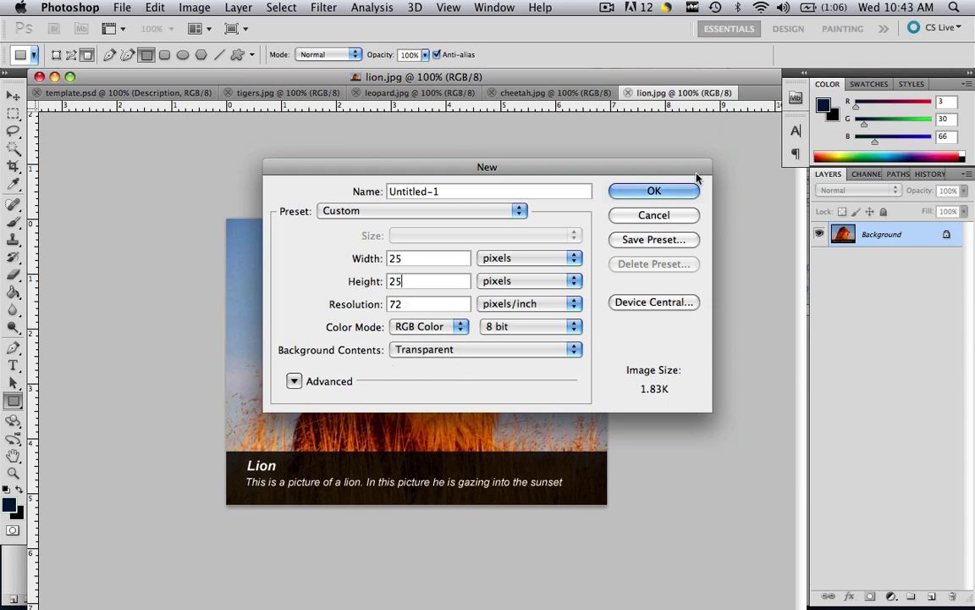
click(677, 196)
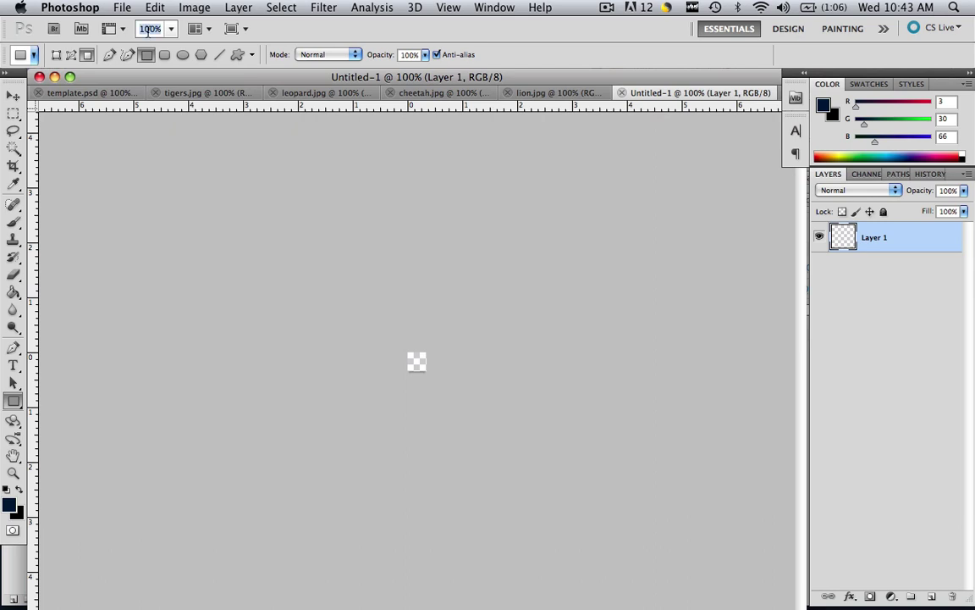
Step: Zoom the canvas to 2000% and set the foreground colour to navy hex 031e42
text(2000)
key(Return)
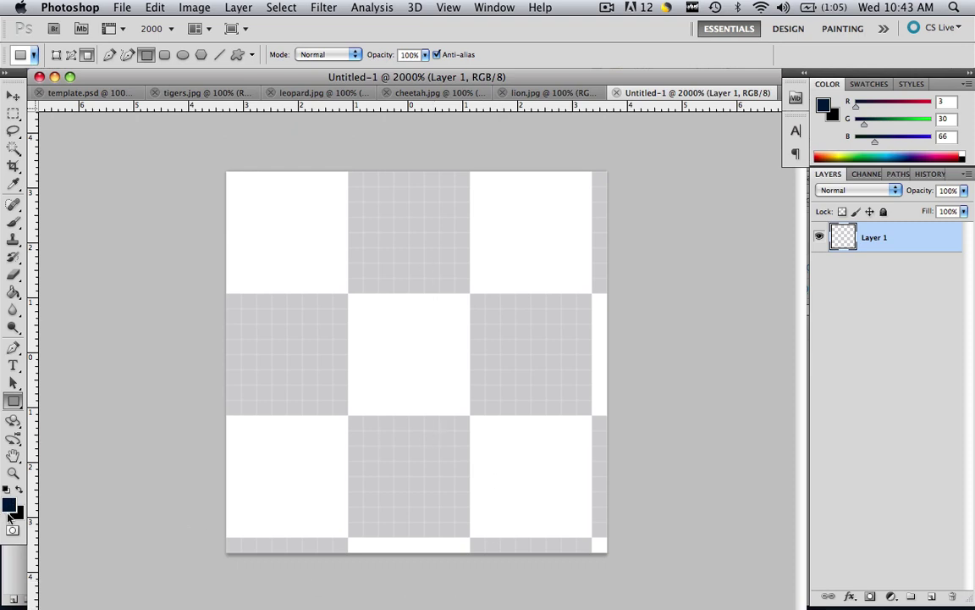
key(d)
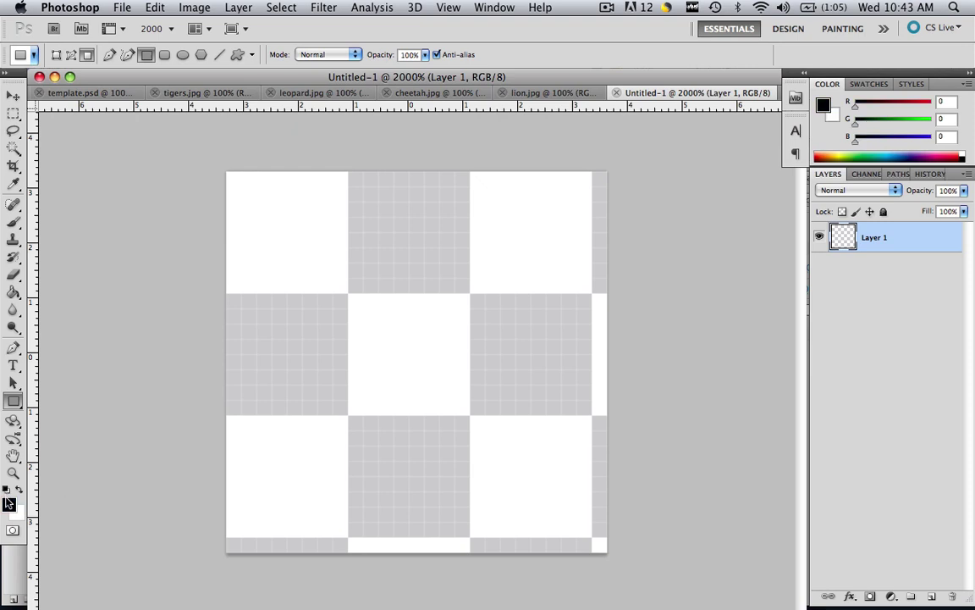
click(9, 506)
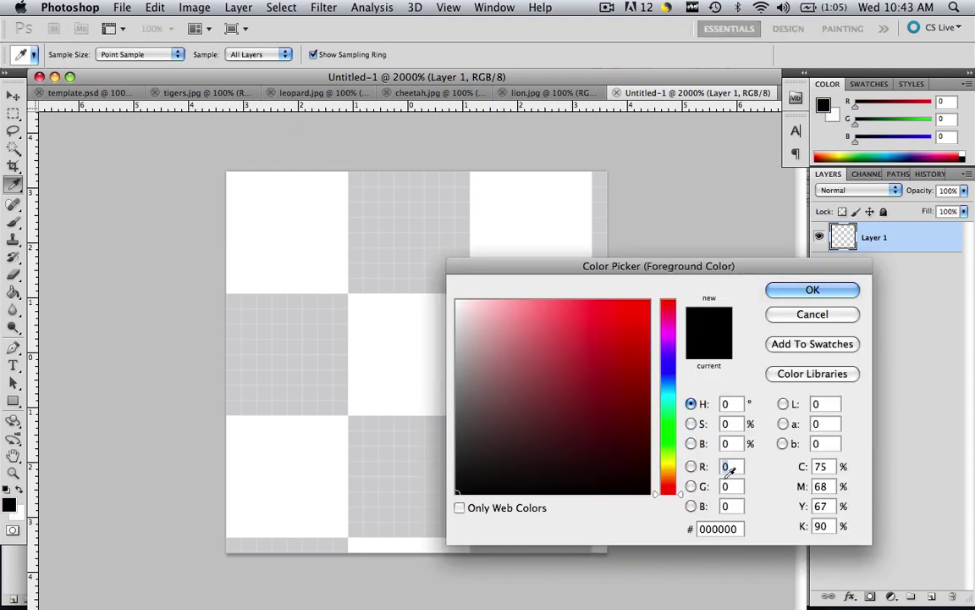
click(739, 529)
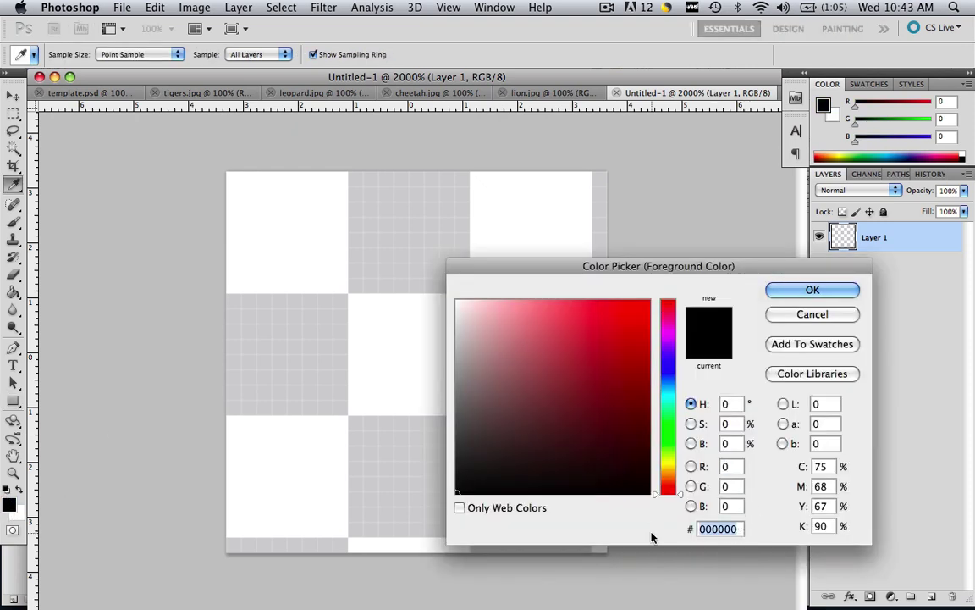
text(03)
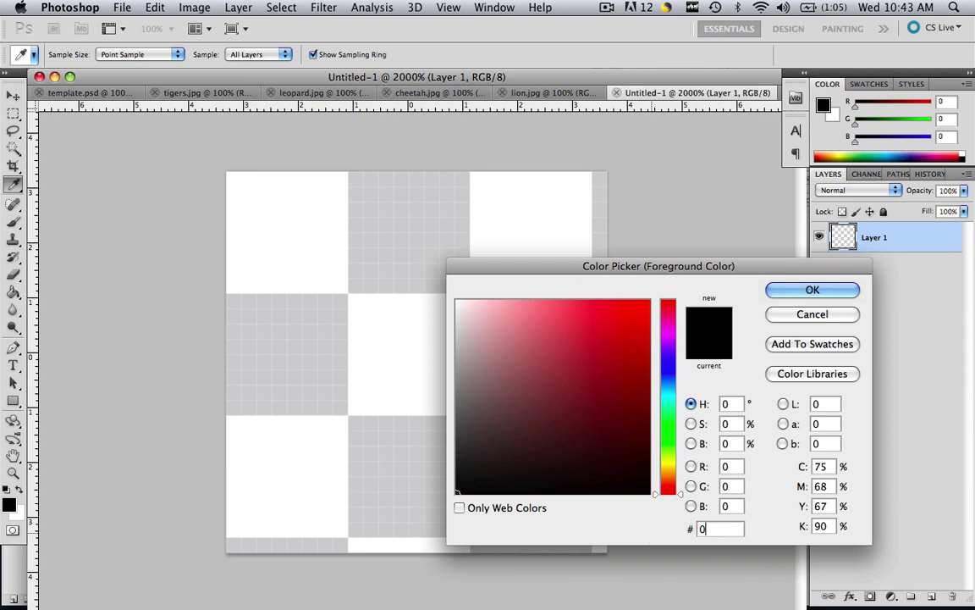
text(1)
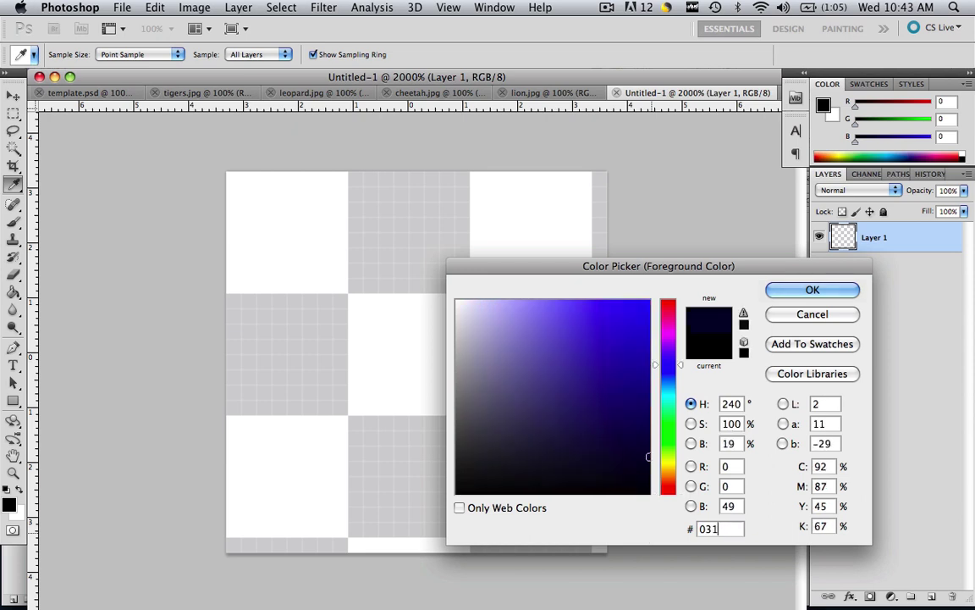
text(e42)
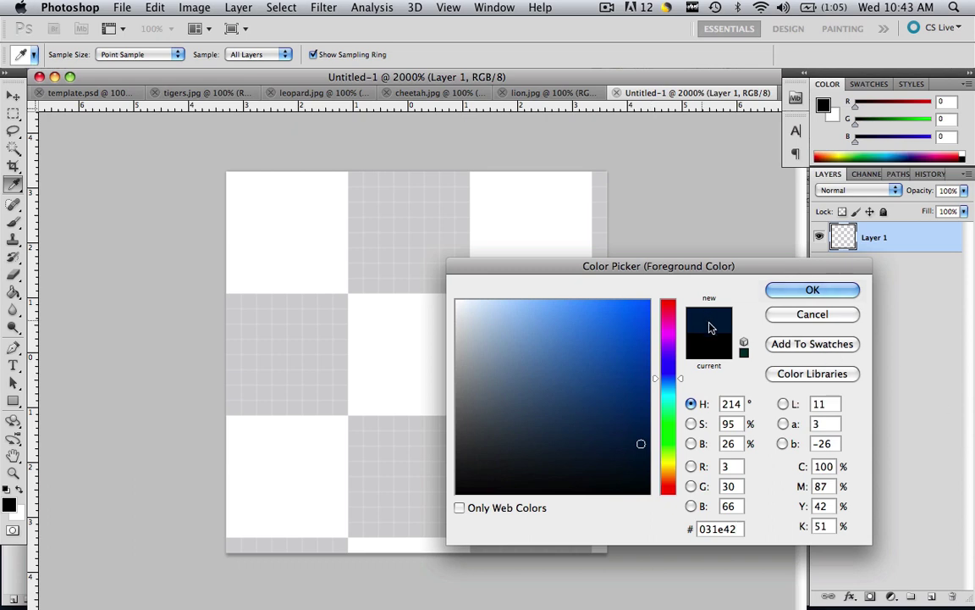
click(842, 290)
key(u)
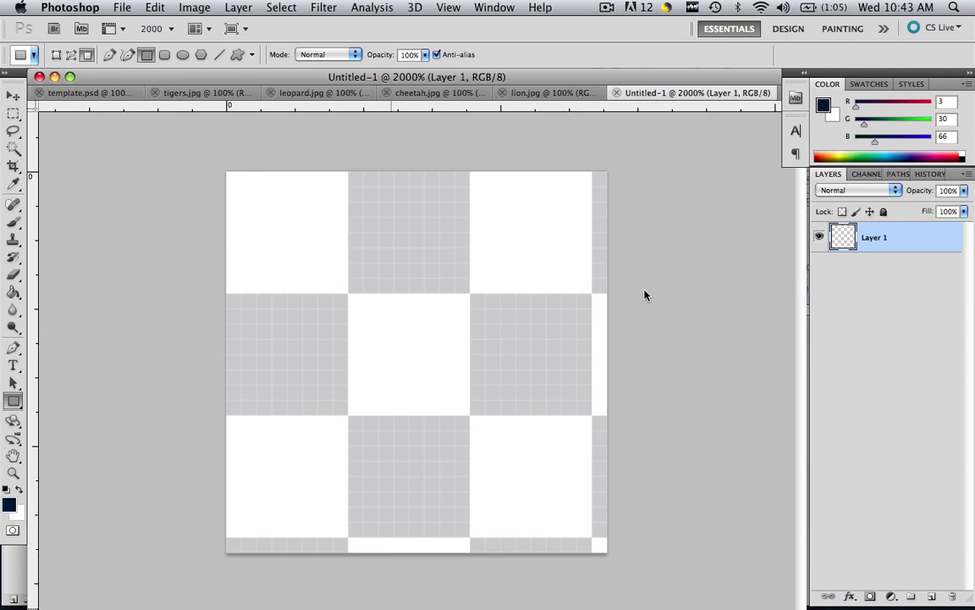
Step: Choose the Elliptical Marquee Tool with a Fixed Size style of 25 × 25 px
click(14, 113)
click(14, 112)
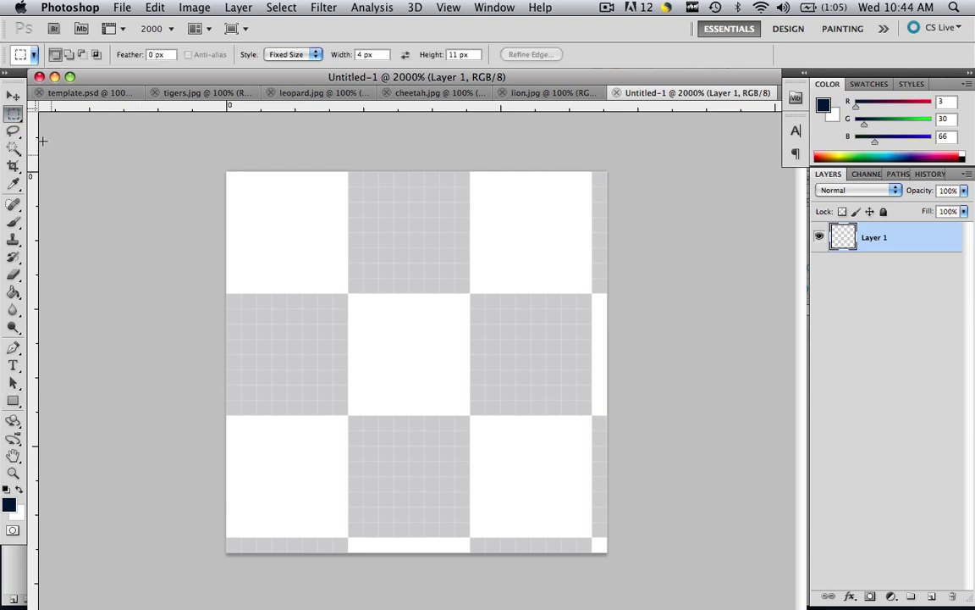
click(14, 113)
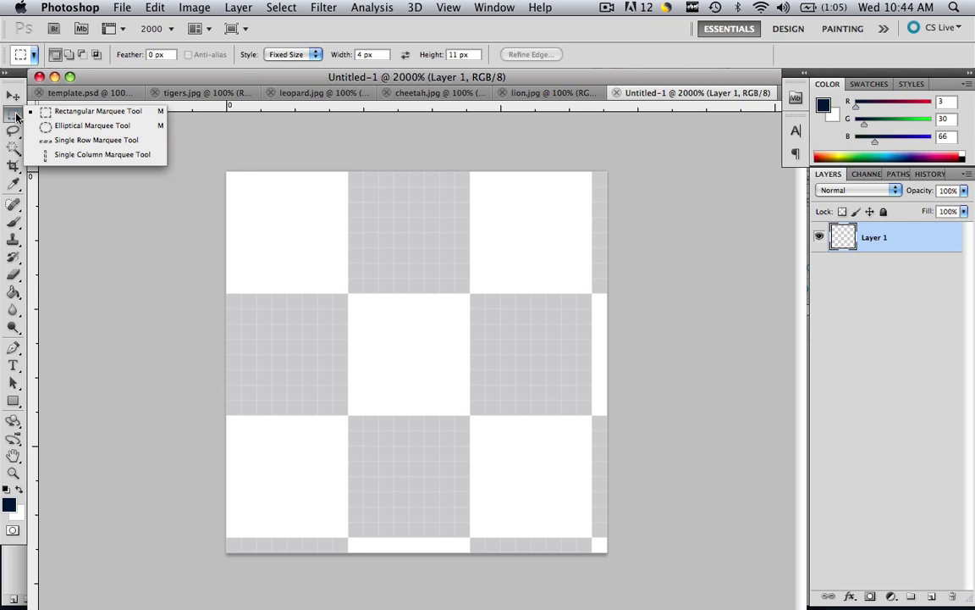
click(83, 125)
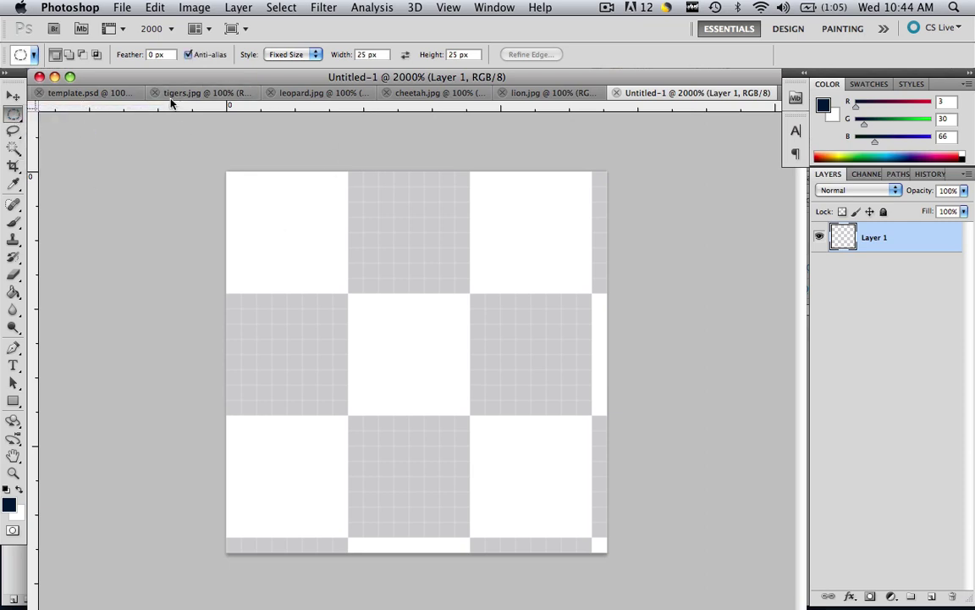
click(302, 56)
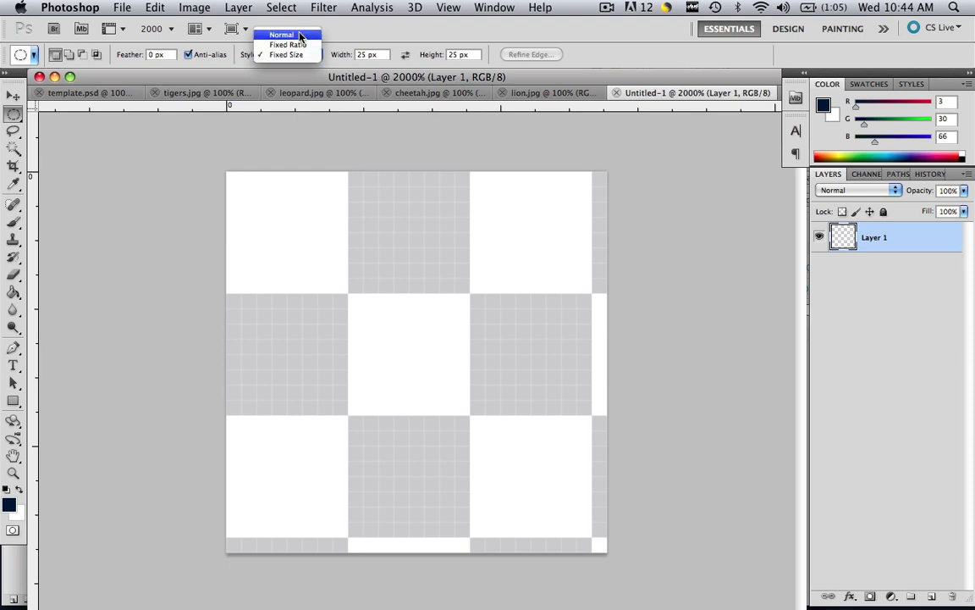
click(292, 56)
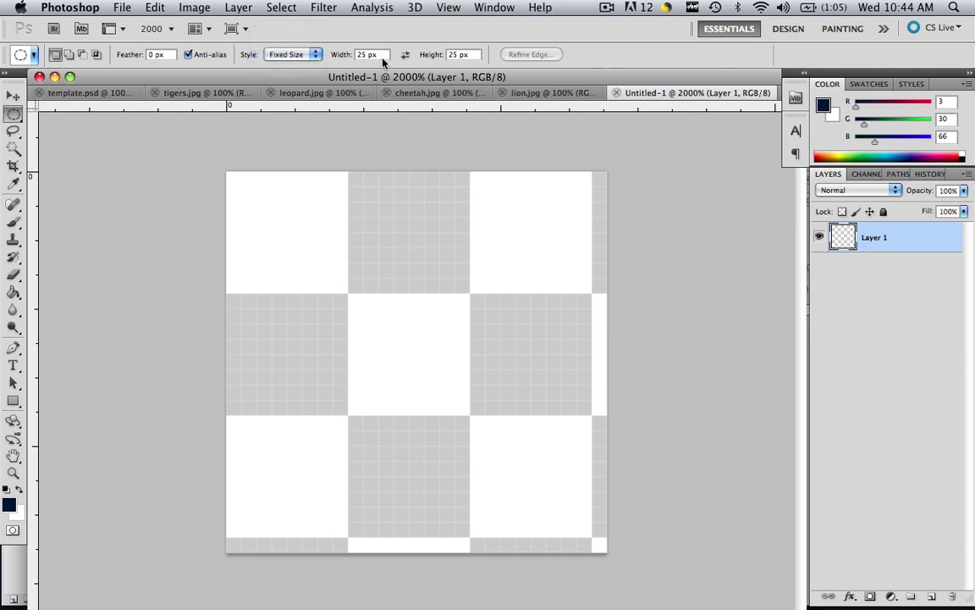
click(384, 53)
text(25 px)
key(Tab)
text(2)
Step: Align the 25 px circular selection with the canvas corner and paint-bucket fill it navy
click(448, 383)
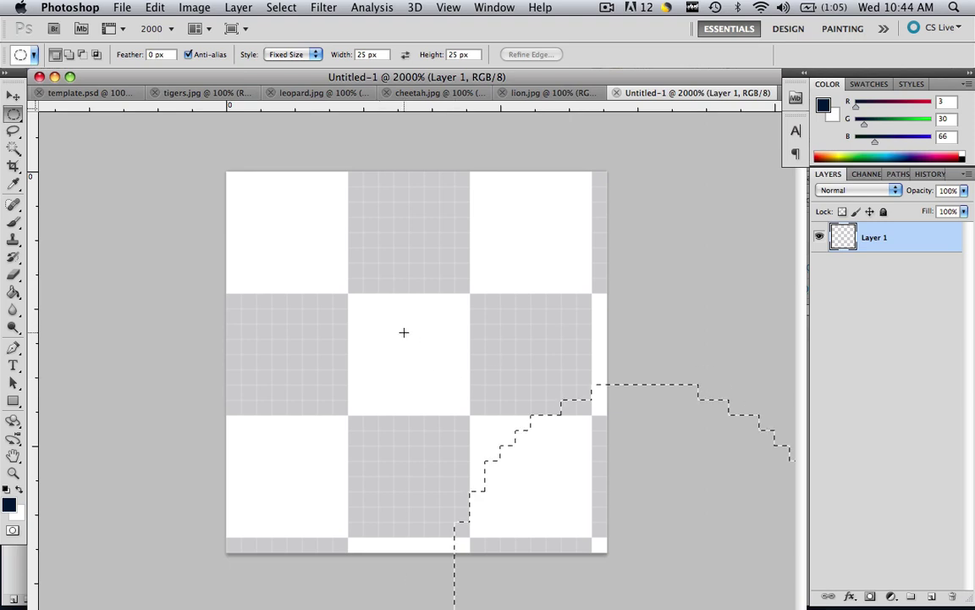
click(404, 332)
click(340, 265)
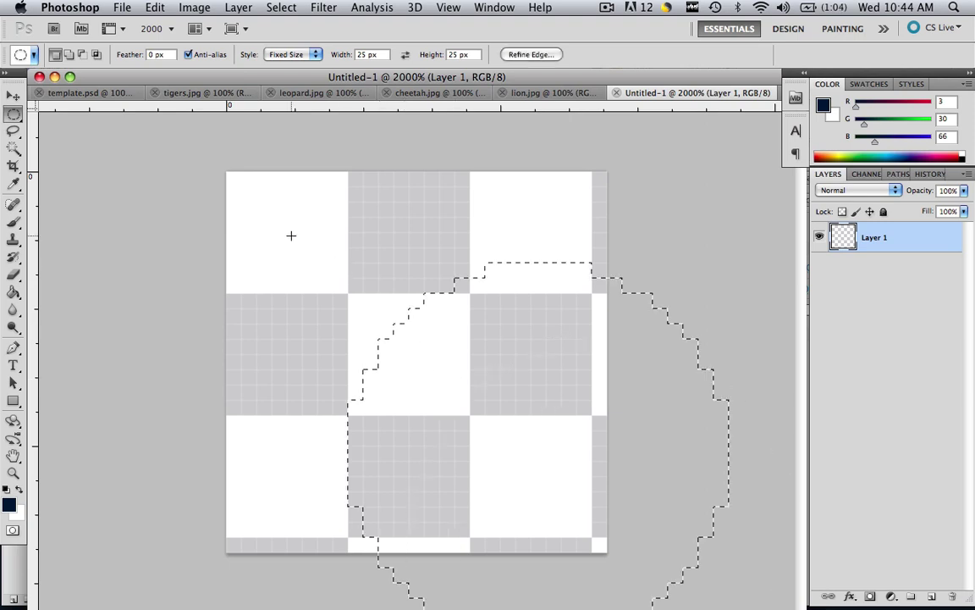
click(290, 235)
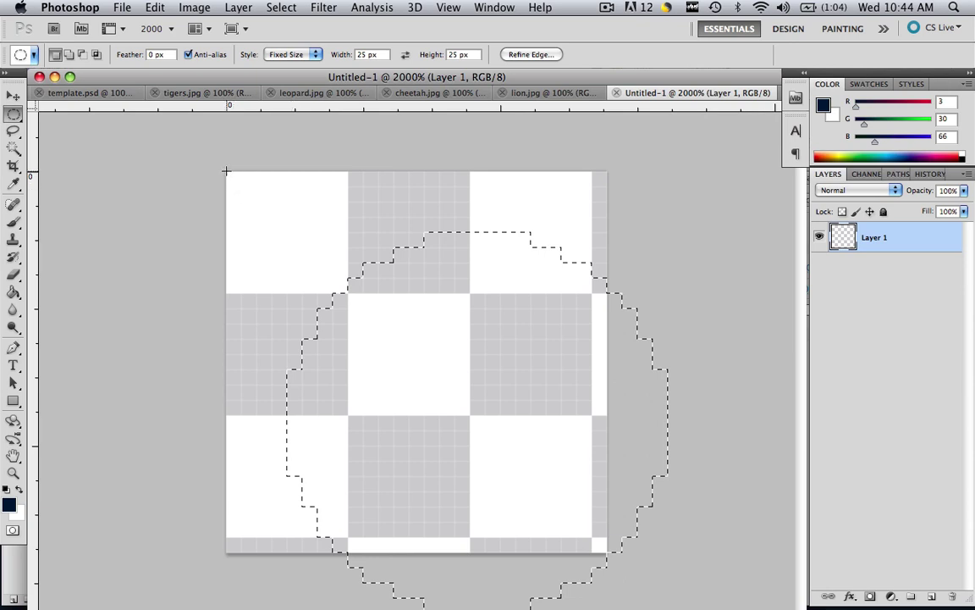
click(226, 171)
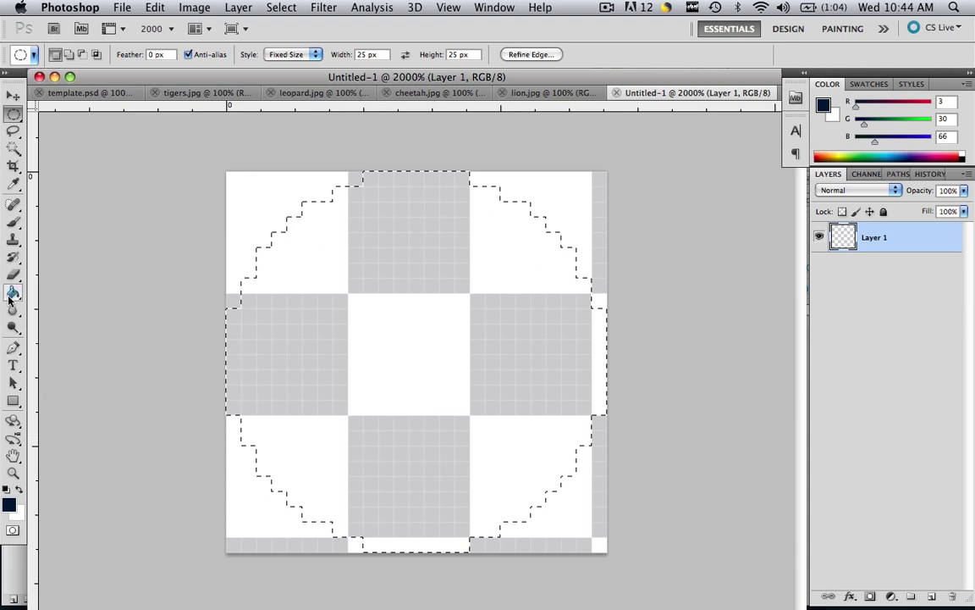
mouse_move(13, 292)
mouse_down()
mouse_move(66, 301)
mouse_move(67, 310)
mouse_up()
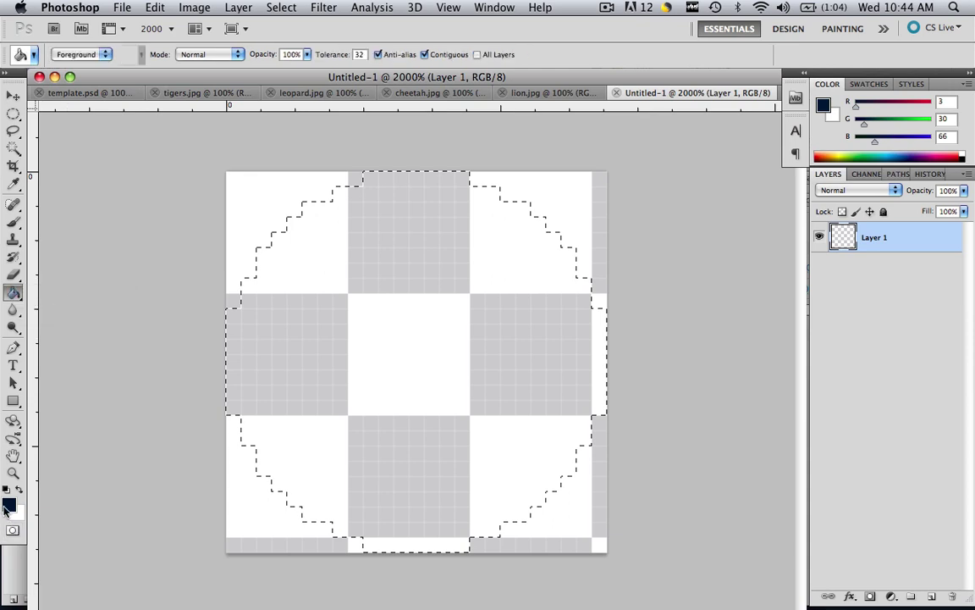
click(361, 346)
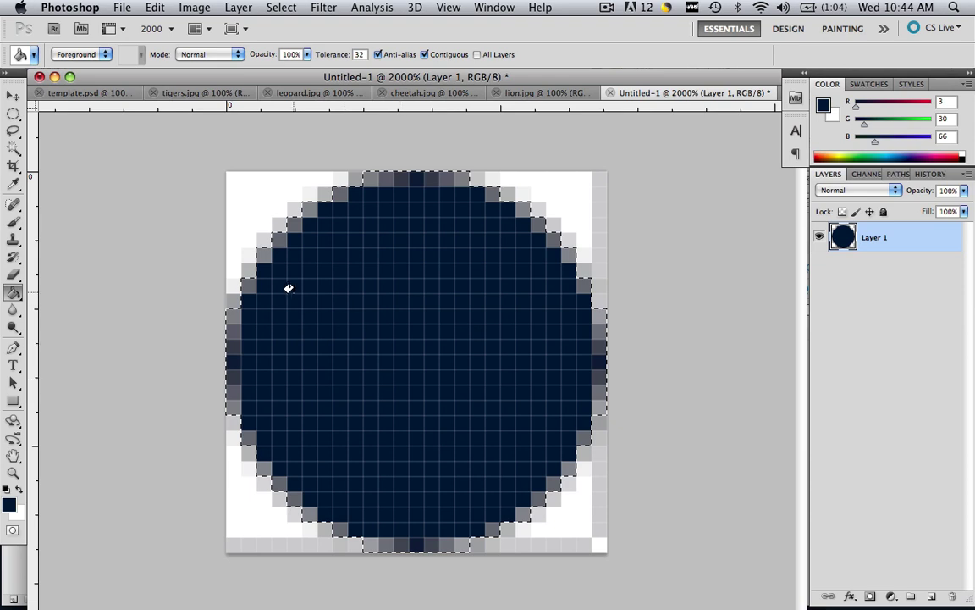
Step: Deselect the navy circle and view the document at 100% zoom
key(super+d)
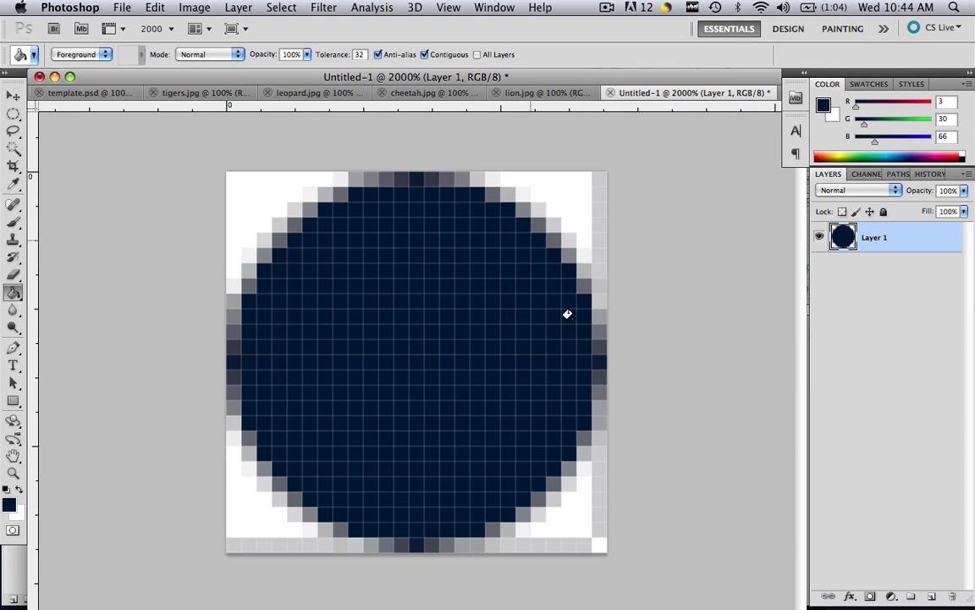
click(173, 29)
click(165, 75)
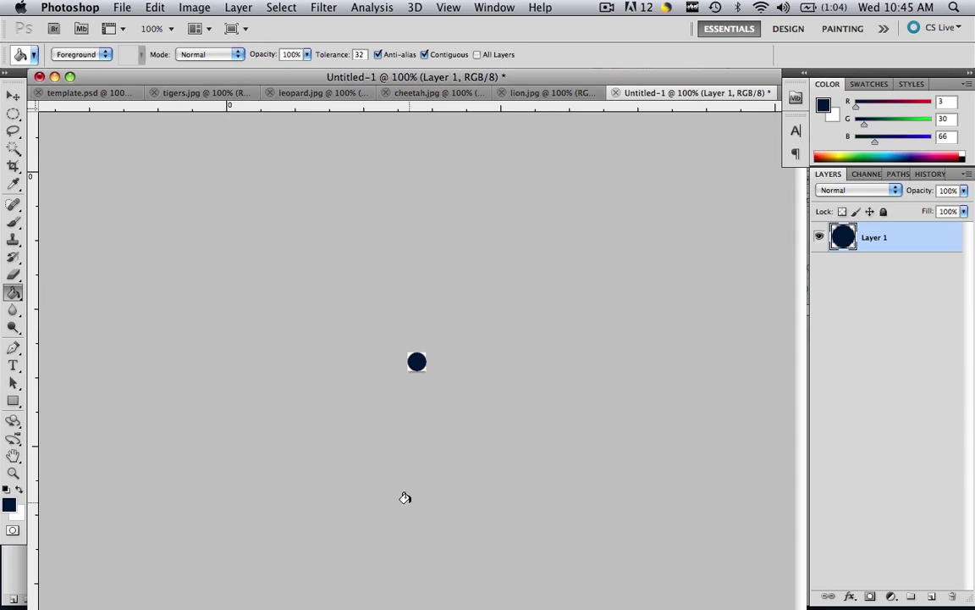
click(14, 97)
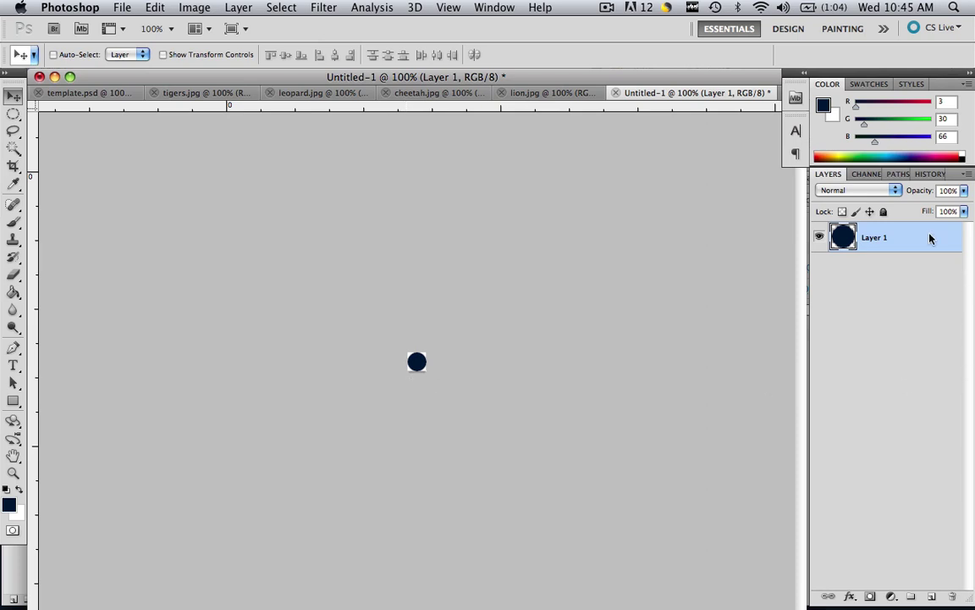
Step: Apply a Bevel and Emboss style with a 2 px size to Layer 1's circle
right_click(876, 243)
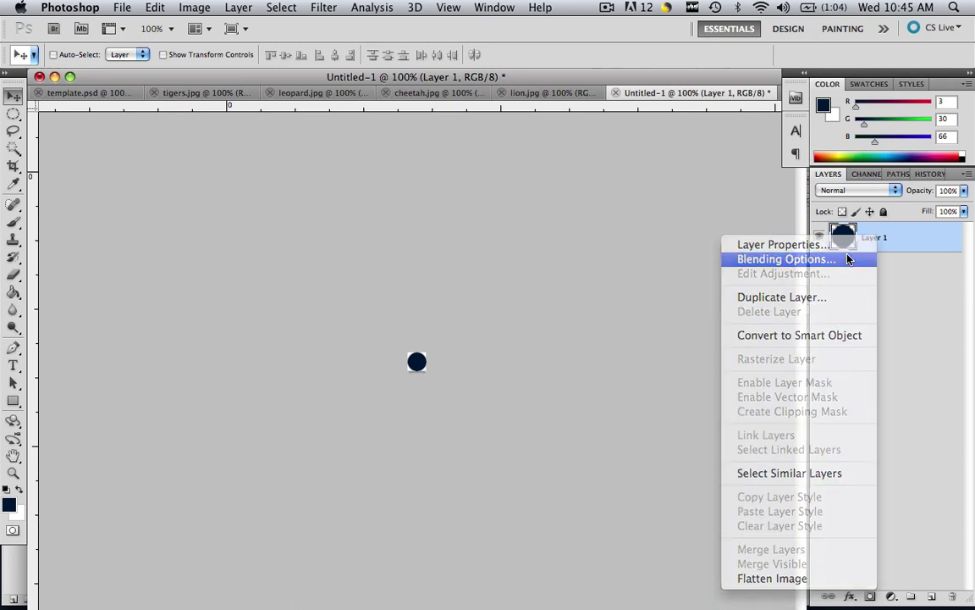
click(850, 259)
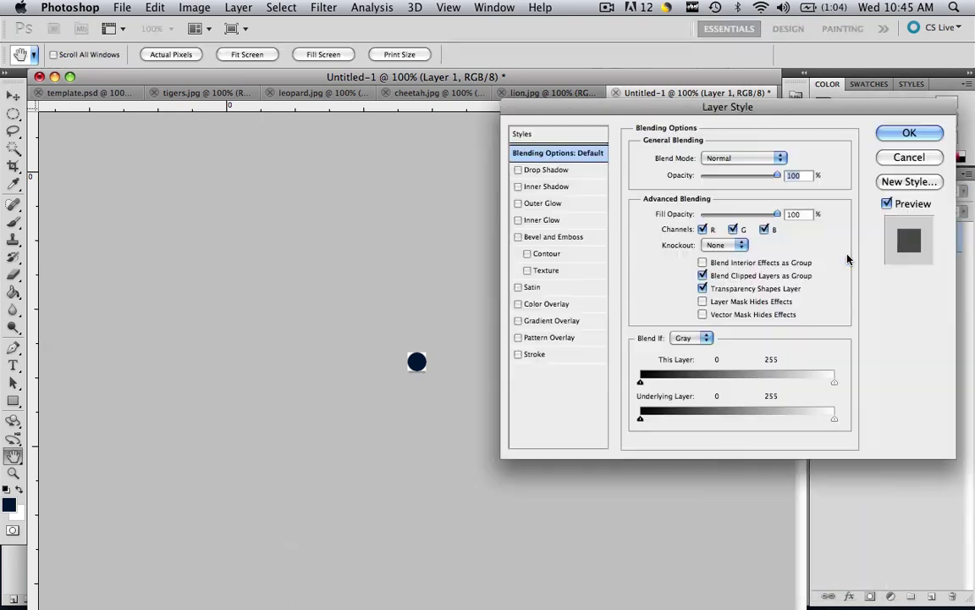
click(518, 237)
click(553, 238)
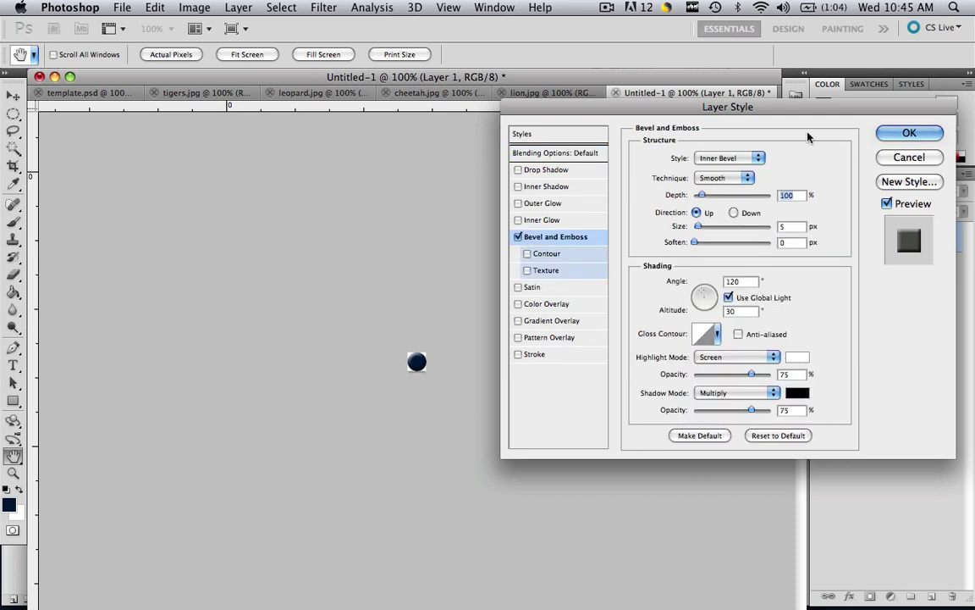
click(800, 226)
key(BackSpace)
text(2)
click(909, 132)
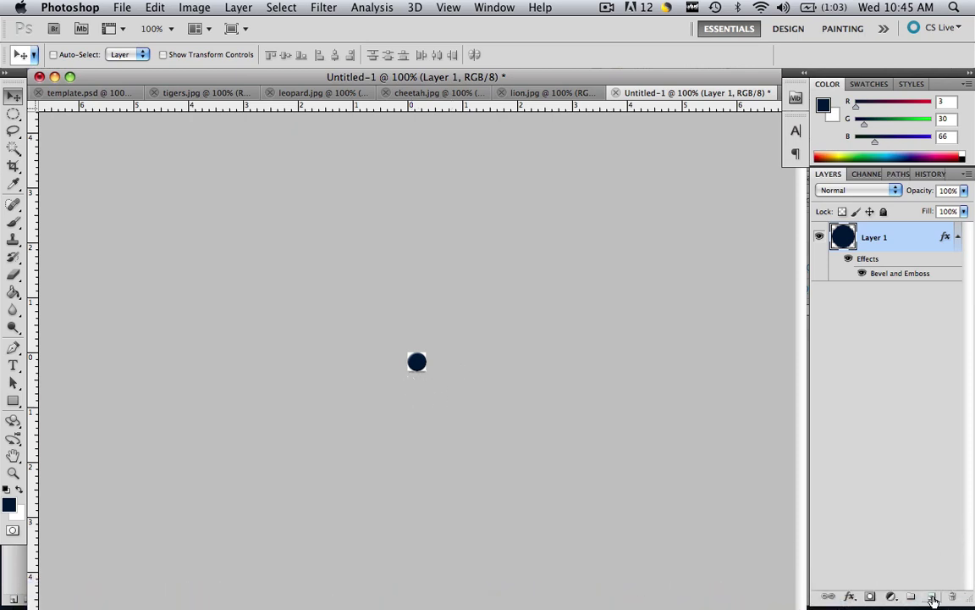
Step: Add a new Layer 2 above the circle and zoom the view to 2000%
click(932, 597)
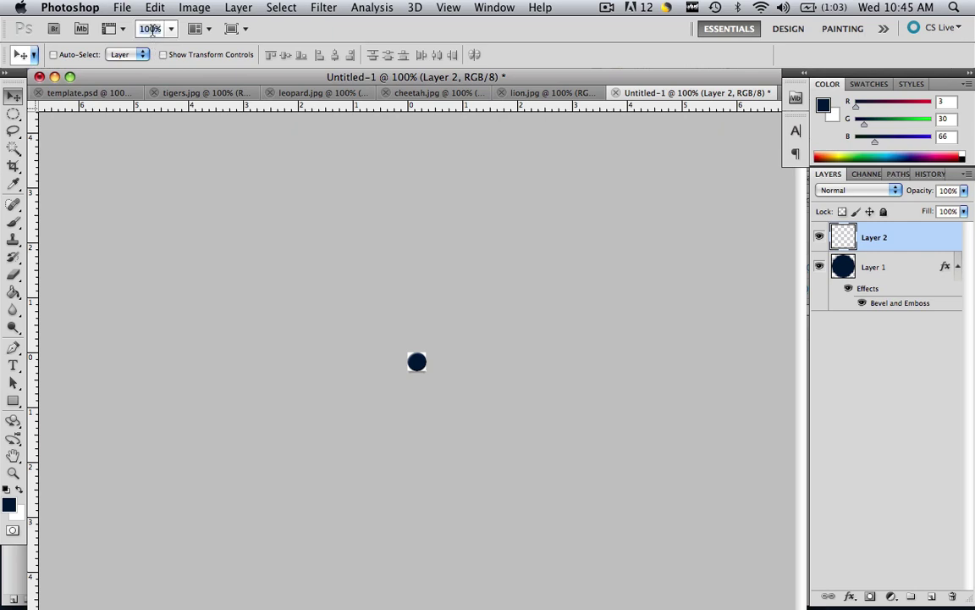
click(152, 29)
text(2000)
key(Return)
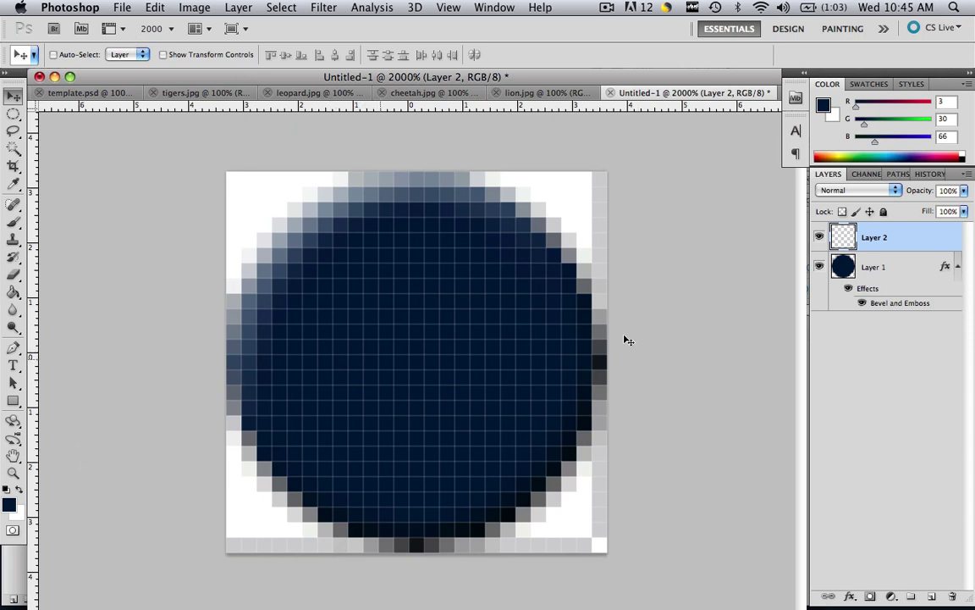
Step: Draw a white 3-sided polygon play triangle dragged from the canvas centre on Layer 2
click(13, 404)
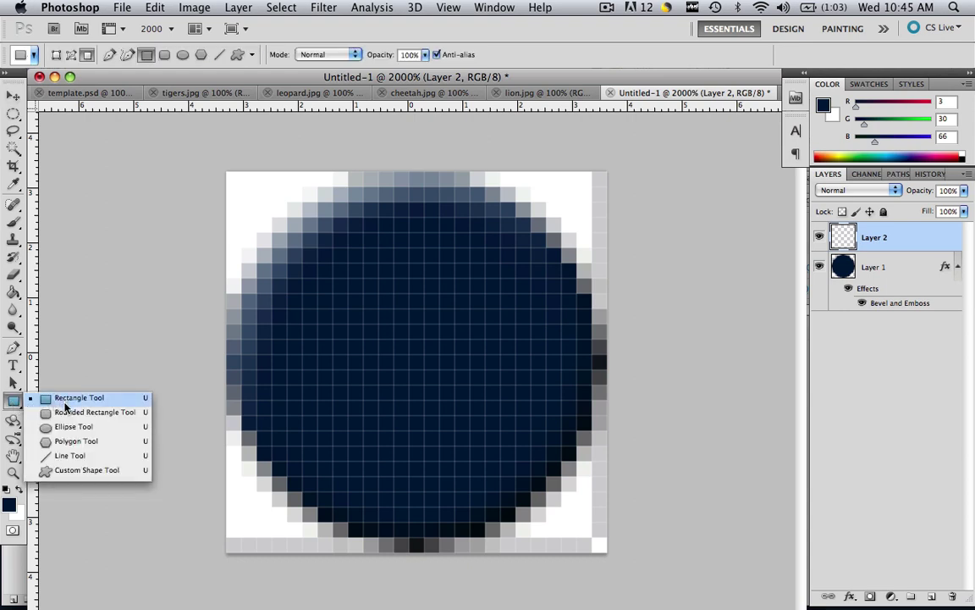
click(67, 442)
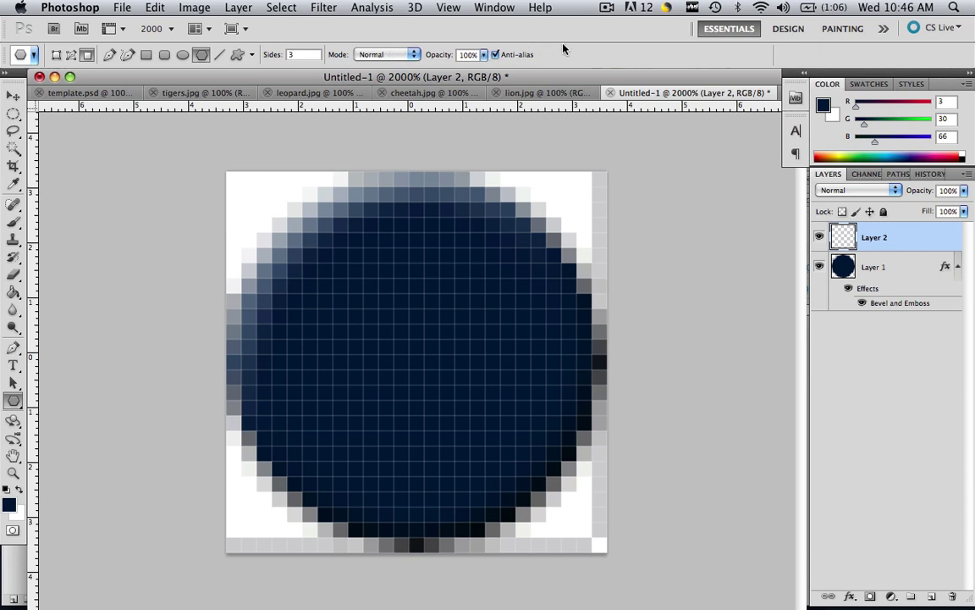
click(19, 490)
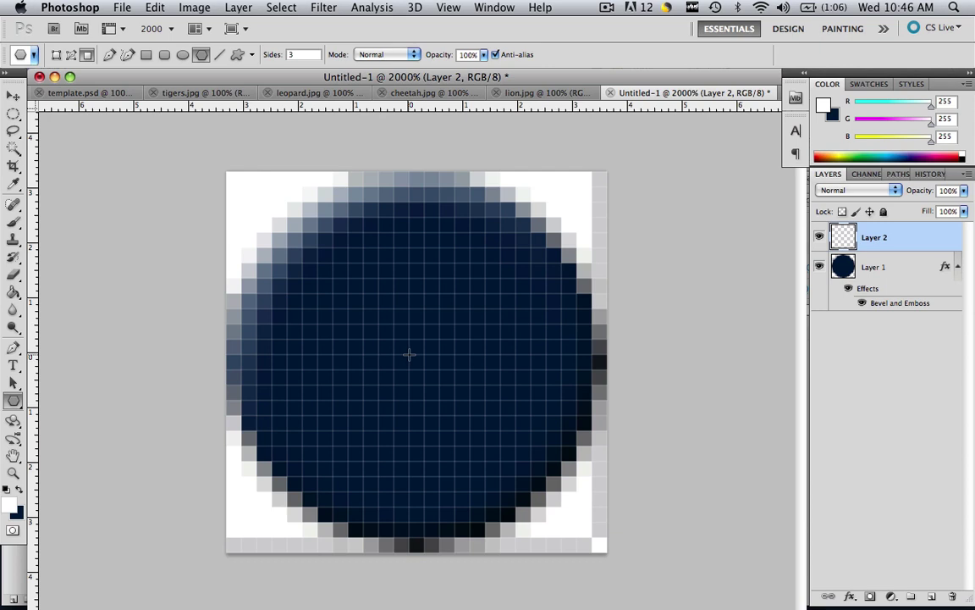
drag(409, 354, 503, 355)
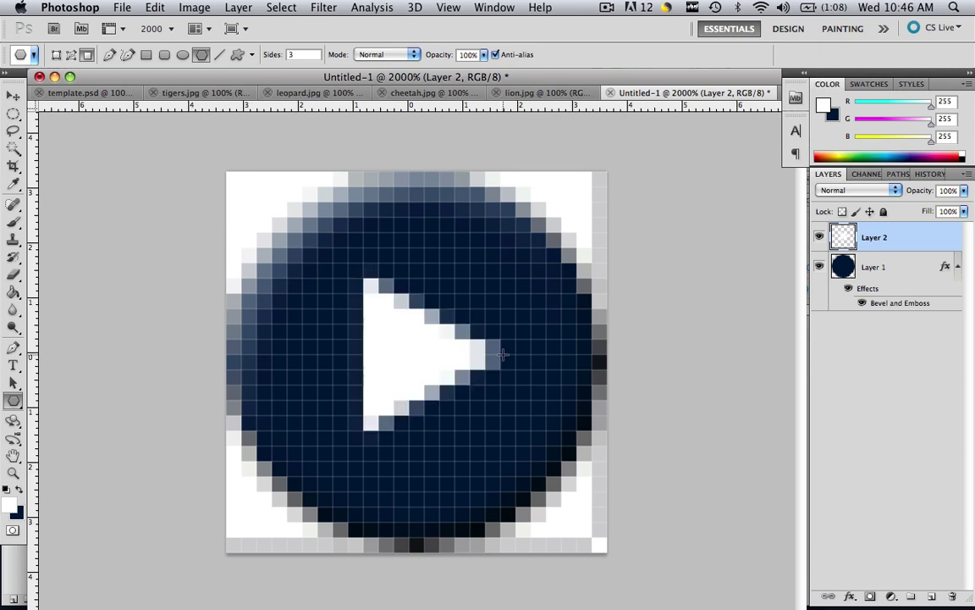
Step: Add a 1 px Bevel and Emboss effect to the white triangle on Layer 2
right_click(880, 236)
click(819, 266)
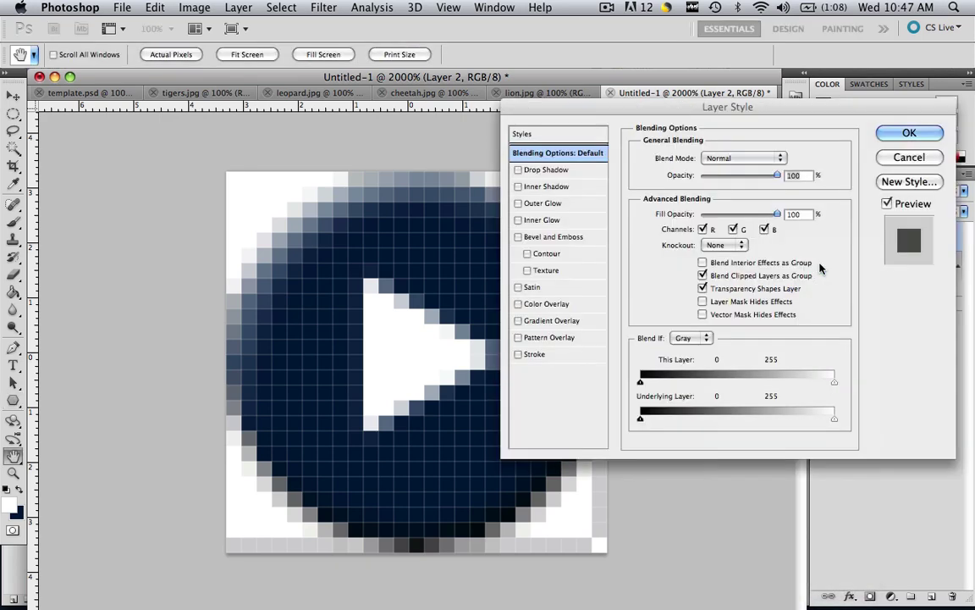
click(518, 237)
click(554, 237)
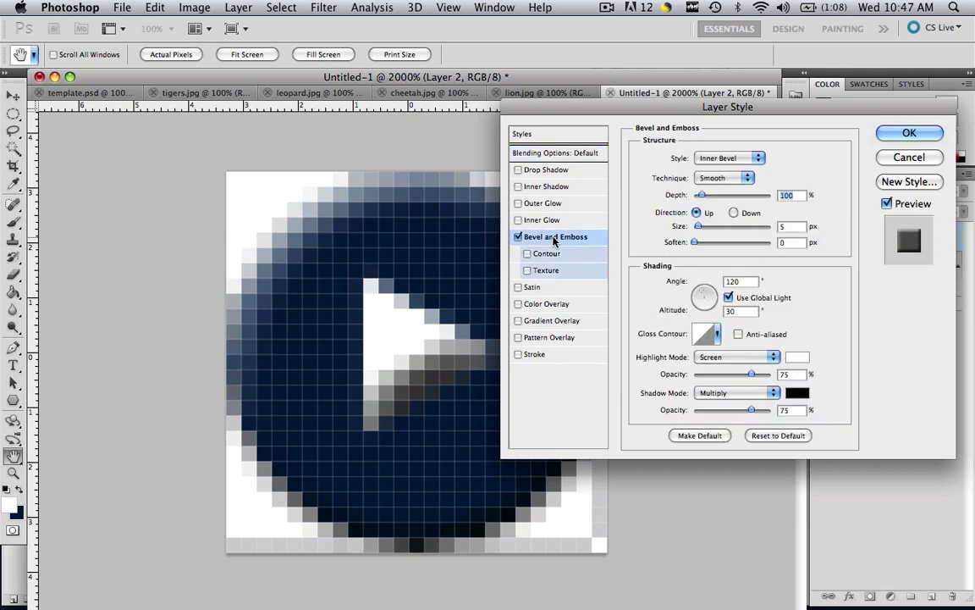
double_click(780, 226)
text(1)
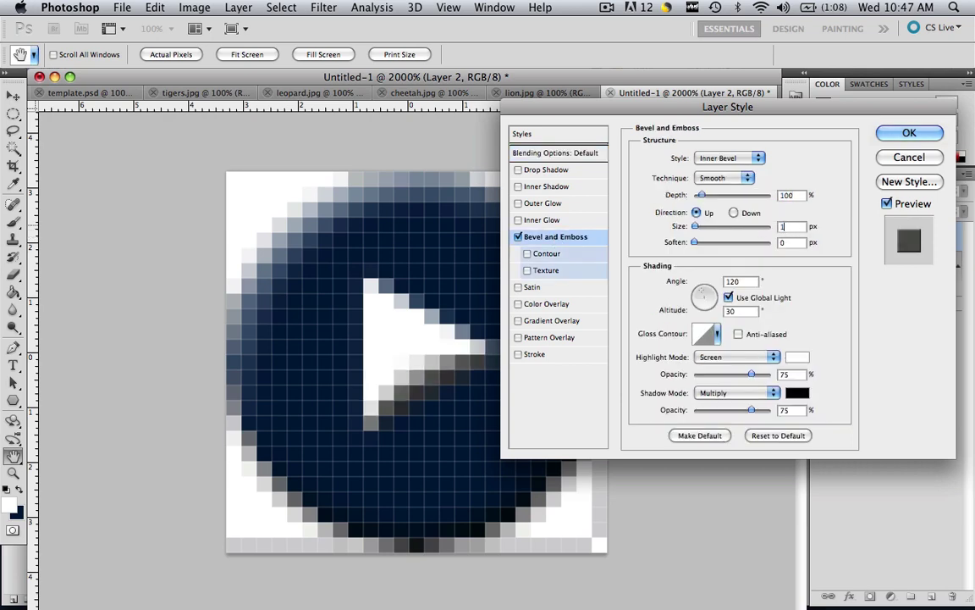
click(923, 134)
click(172, 29)
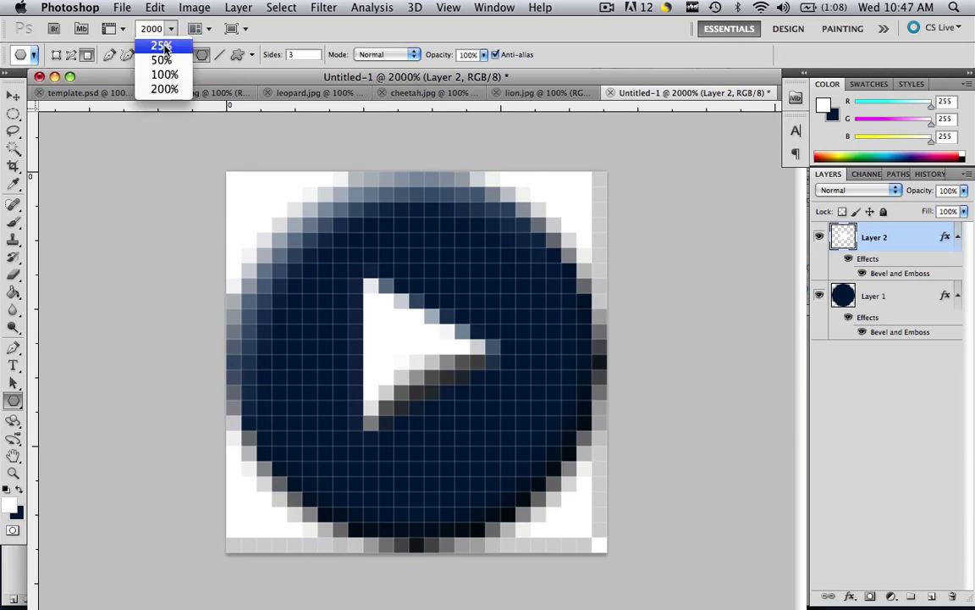
Step: View the button at 100%, then zoom to 2000% to see the pixel grid
click(165, 75)
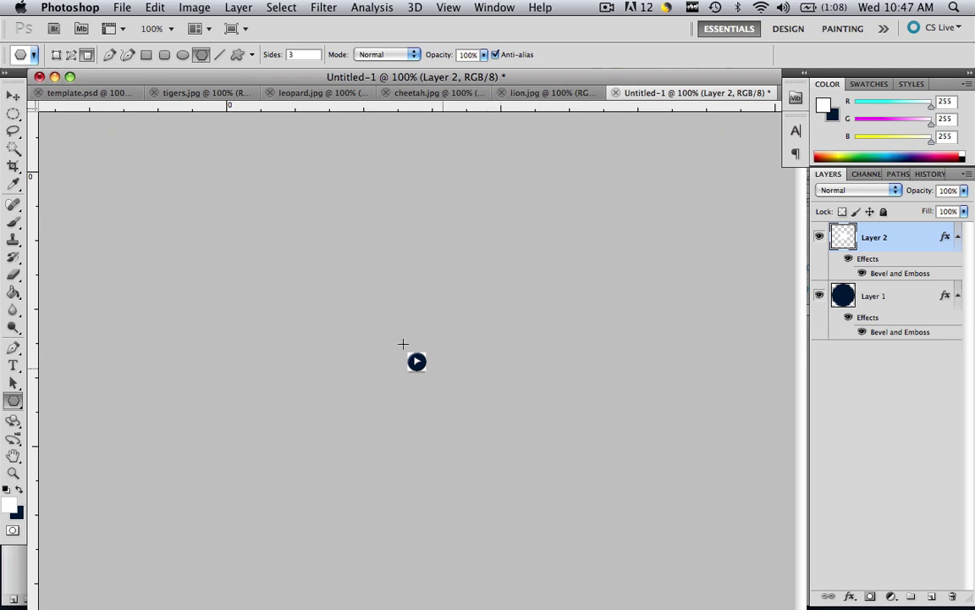
click(172, 31)
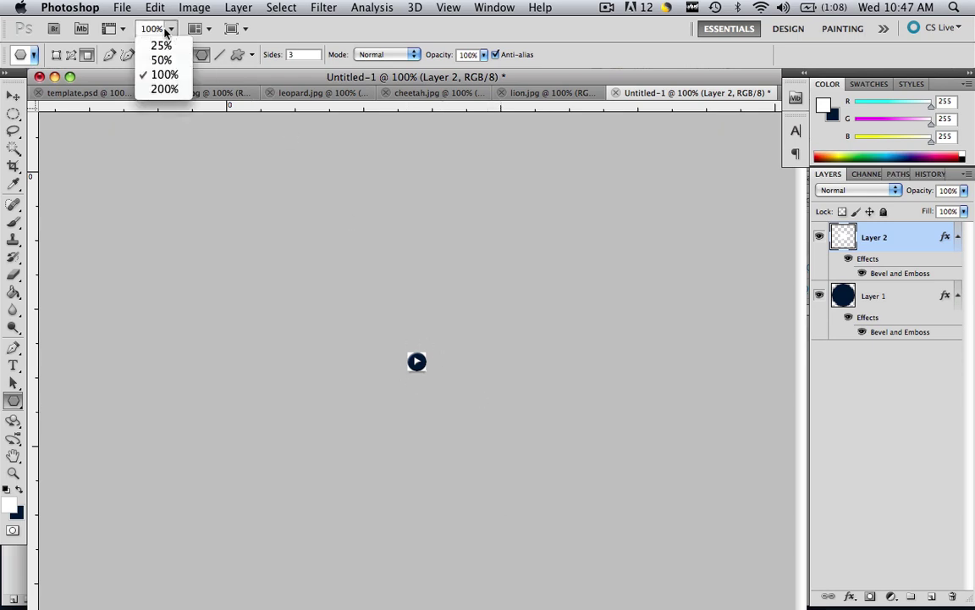
click(153, 28)
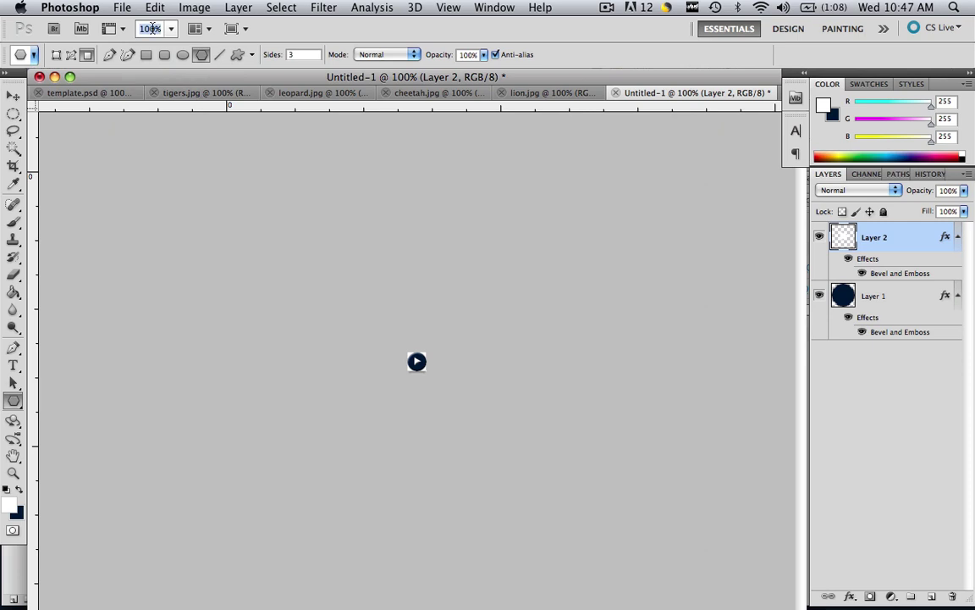
text(2000)
key(Return)
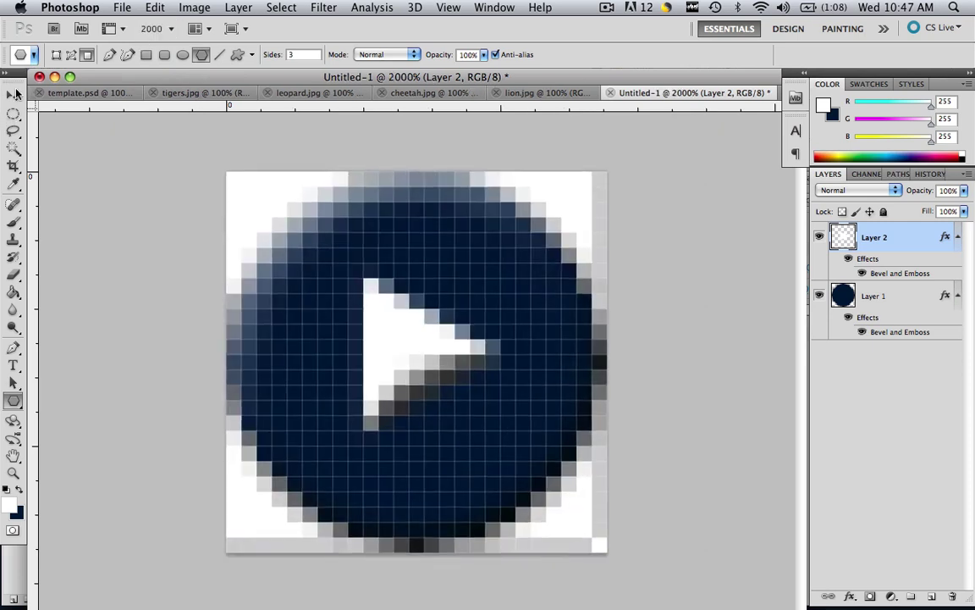
Step: Nudge the play triangle one pixel down with the Move tool, then return to 100% zoom
click(14, 94)
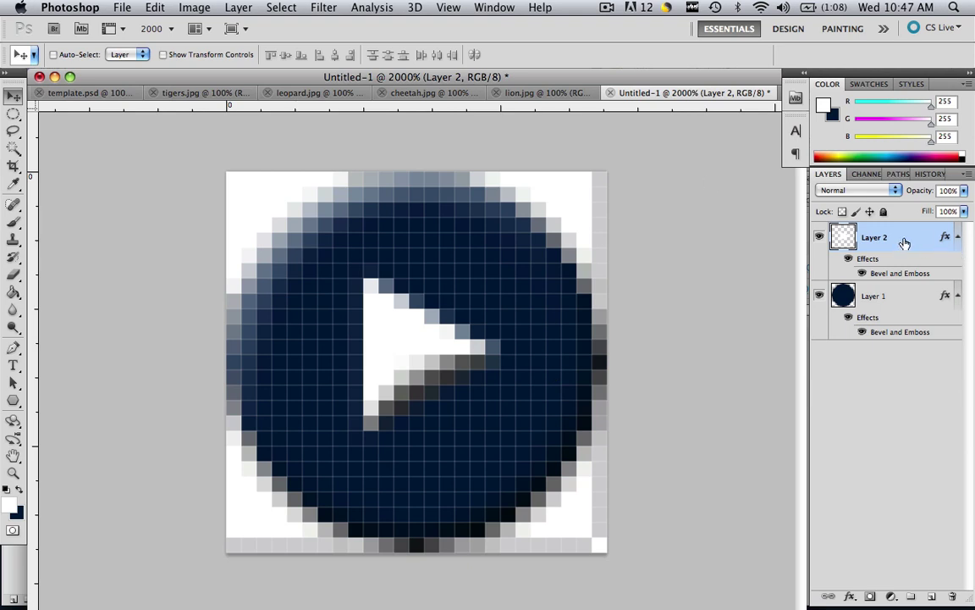
key(Down)
key(Right)
key(Left)
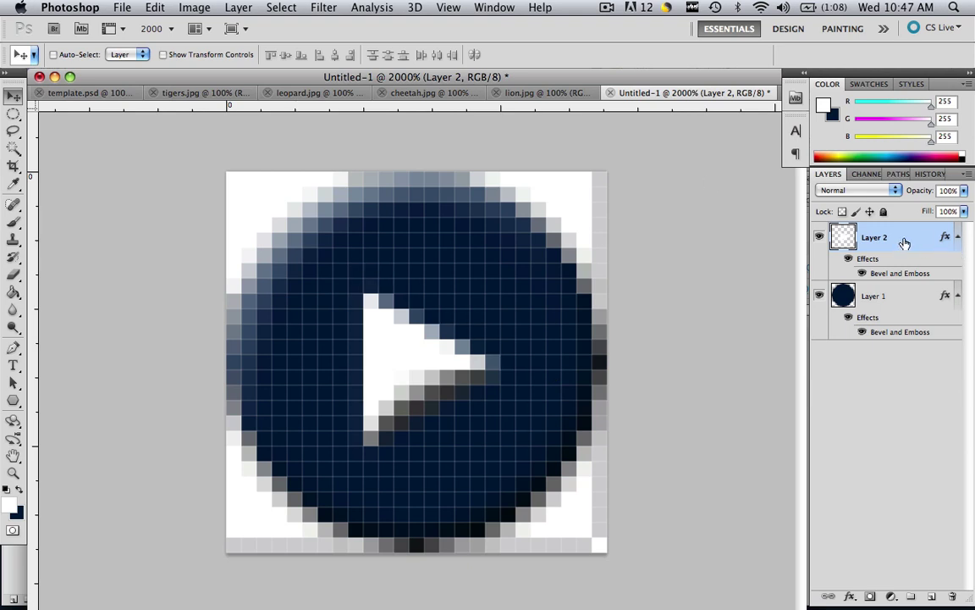
key(Right)
key(Left)
click(167, 28)
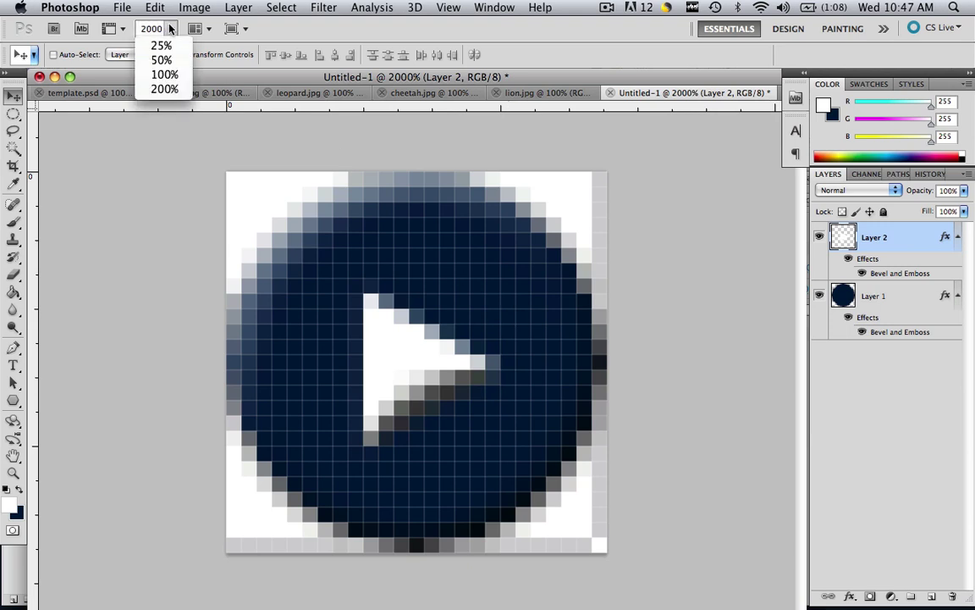
click(165, 73)
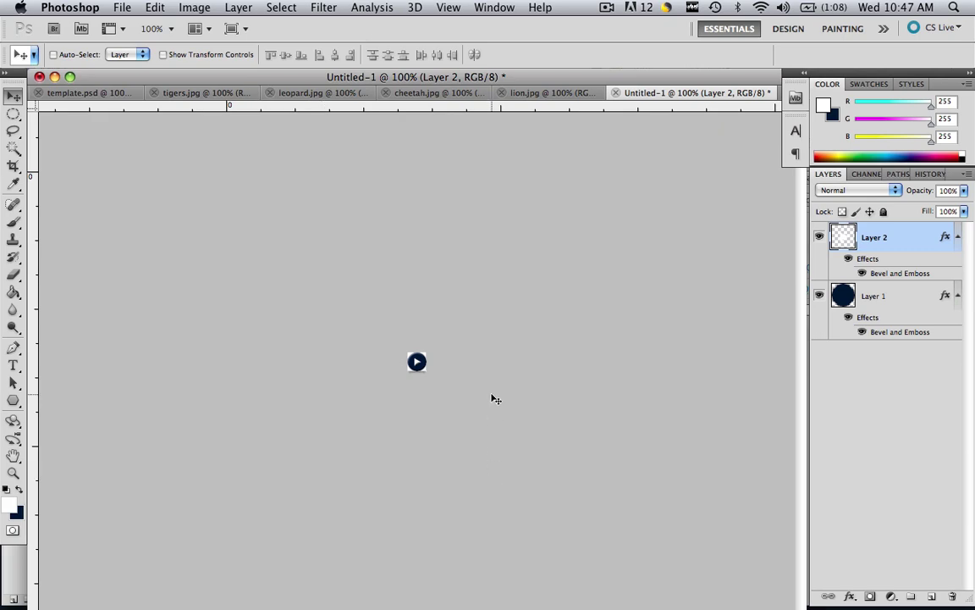
Step: Start Save As, browse to the first_site/images folder and set the format to PNG
click(123, 7)
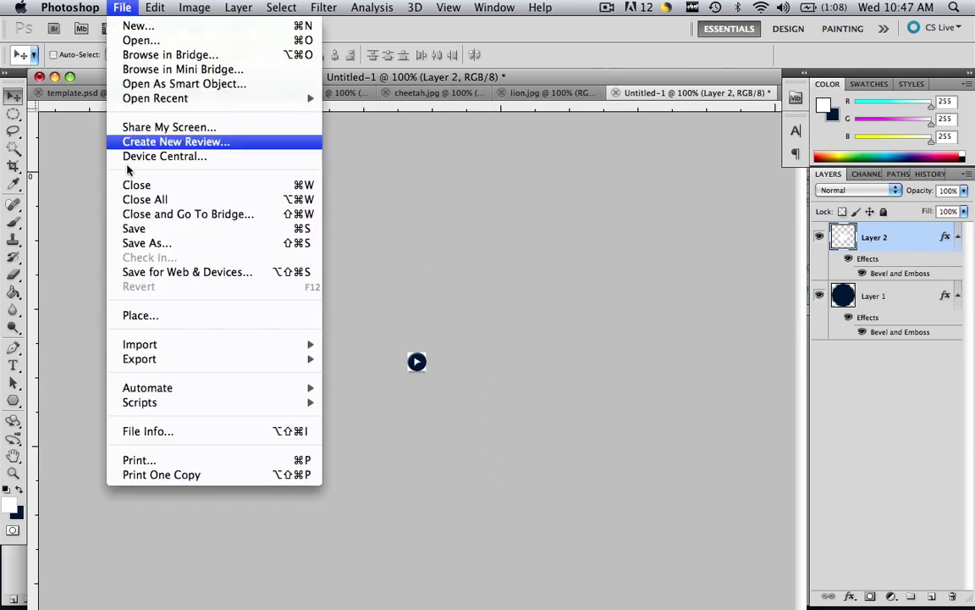
click(140, 247)
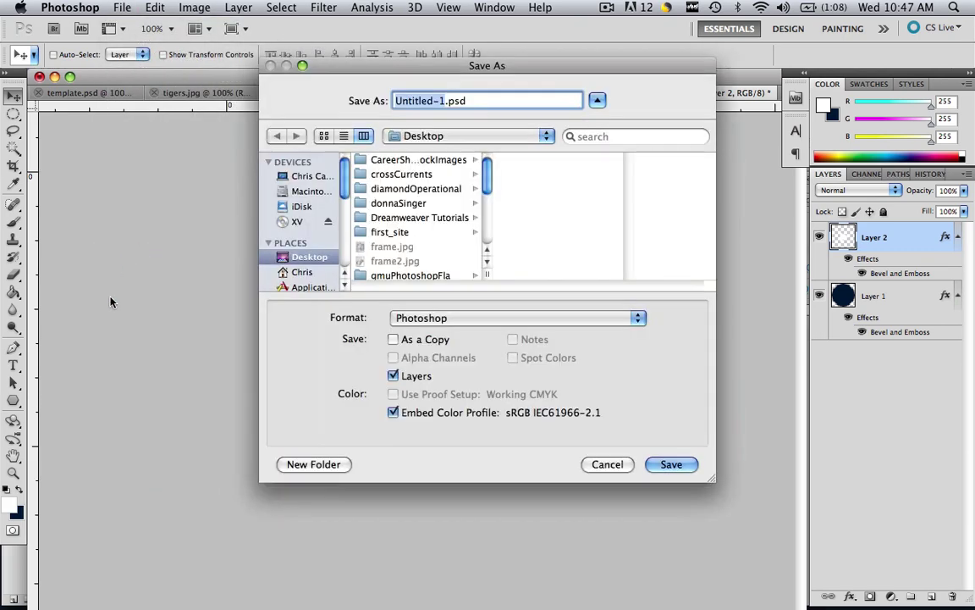
click(391, 233)
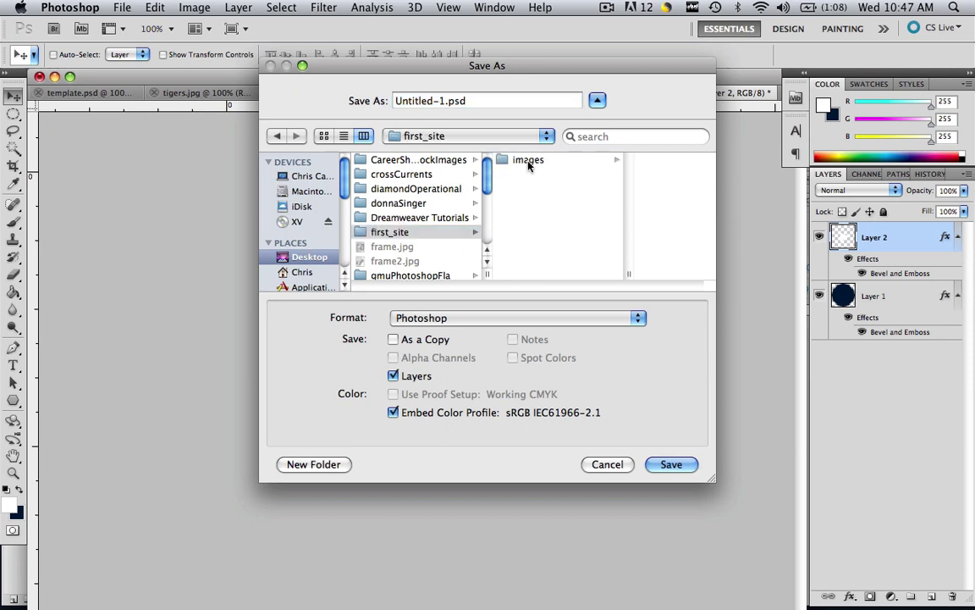
click(528, 160)
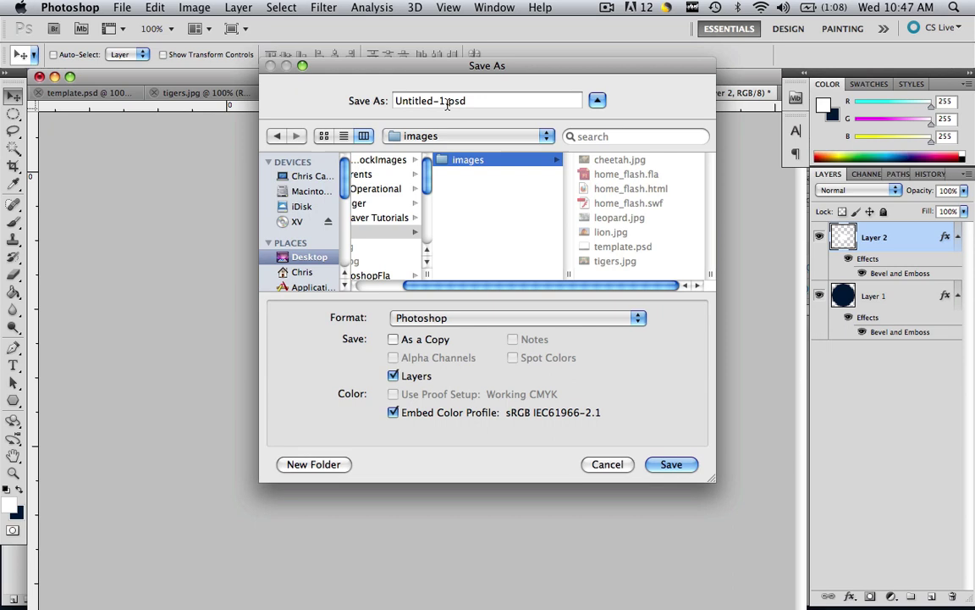
click(474, 318)
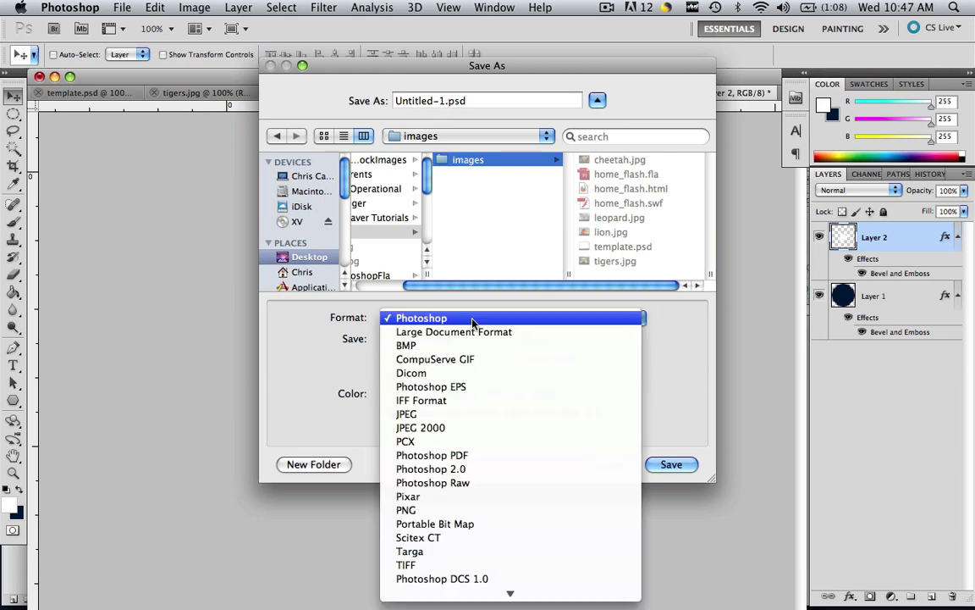
click(428, 415)
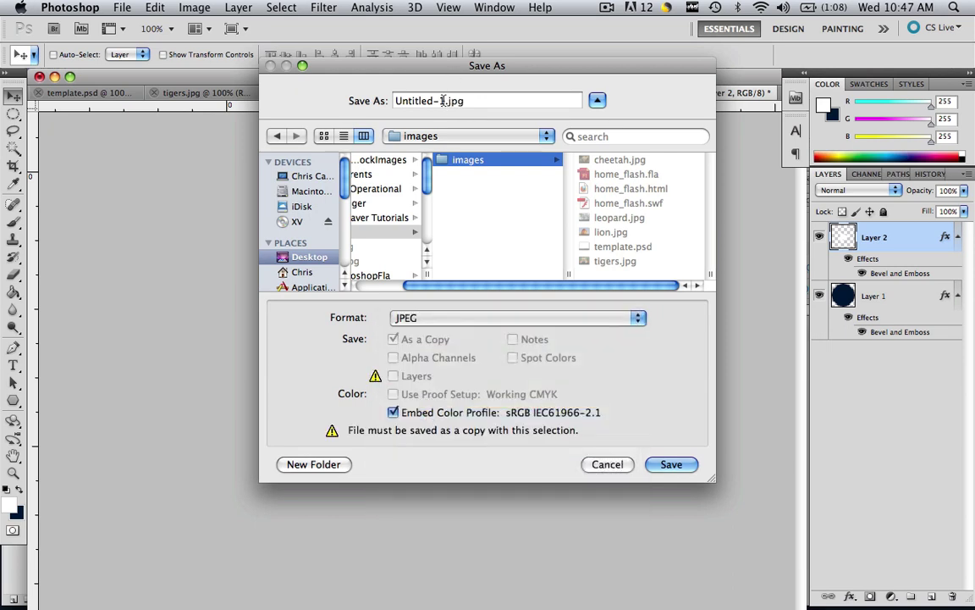
click(510, 320)
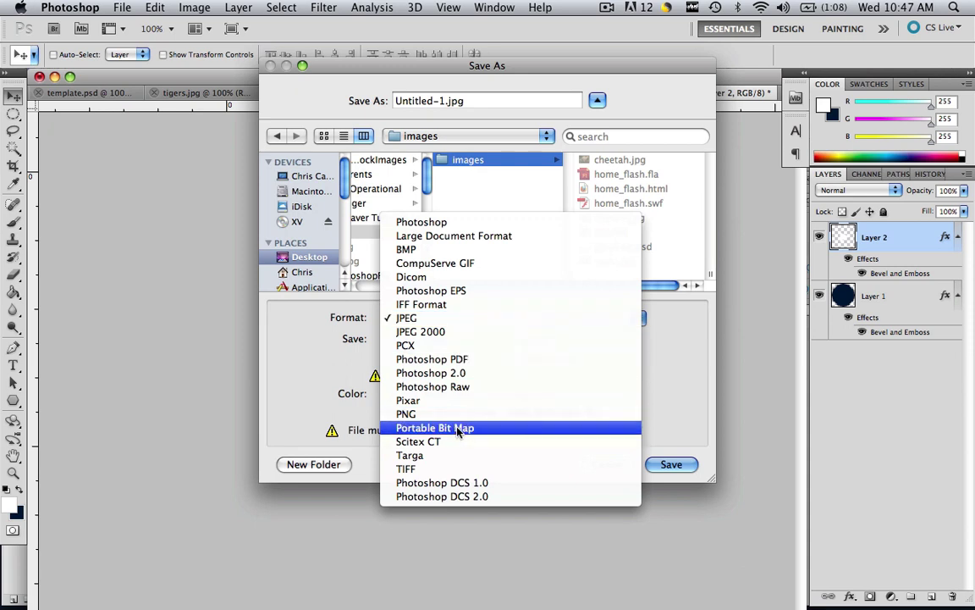
click(435, 415)
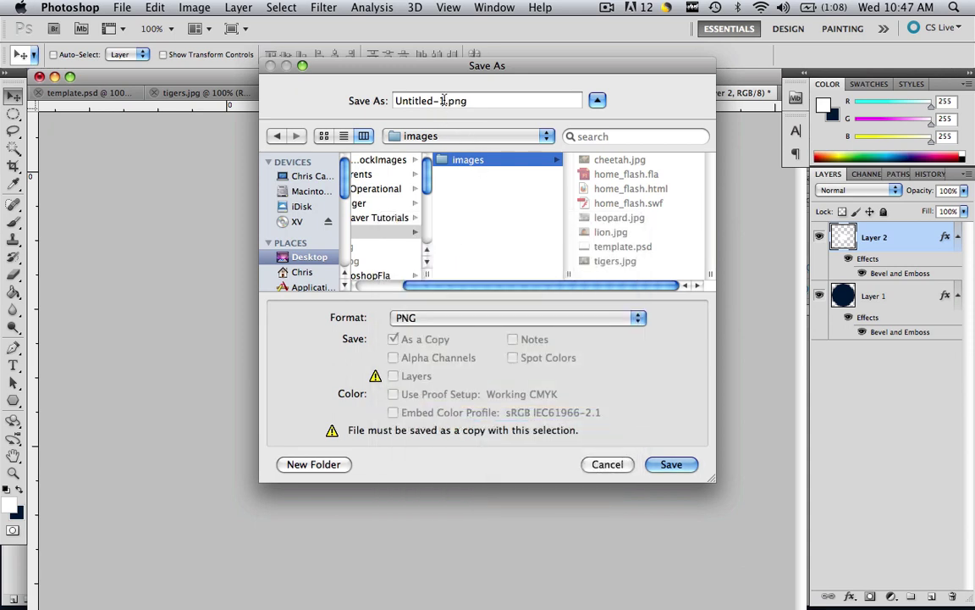
Step: Name the file next_button and save it as an interlaced PNG
key(Tab)
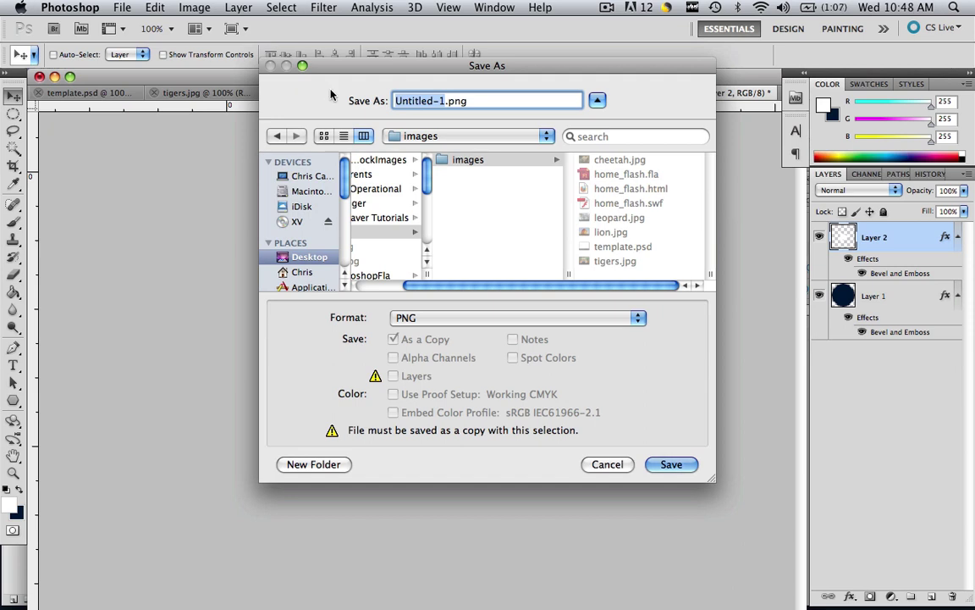
text(next_)
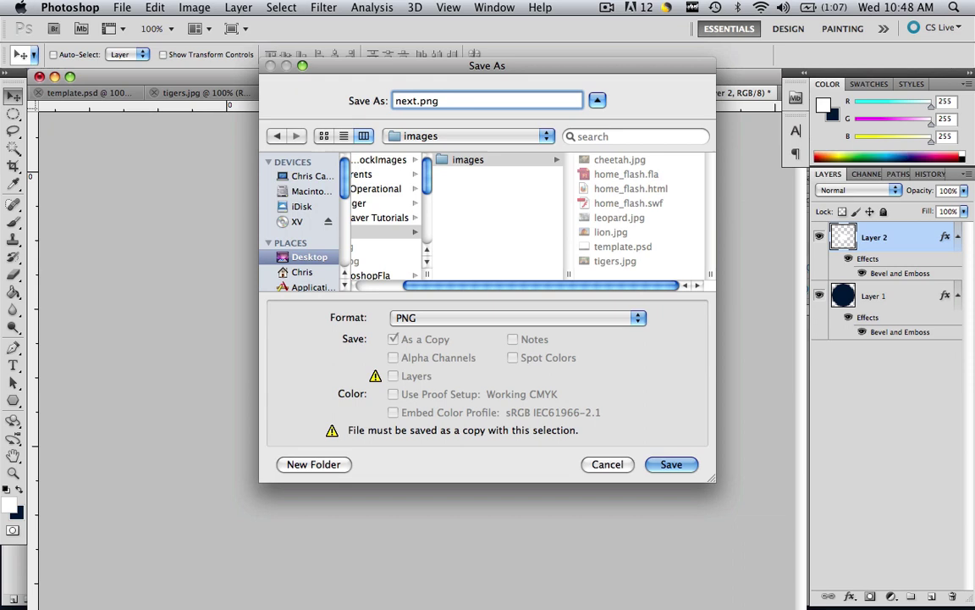
text(button)
key(Return)
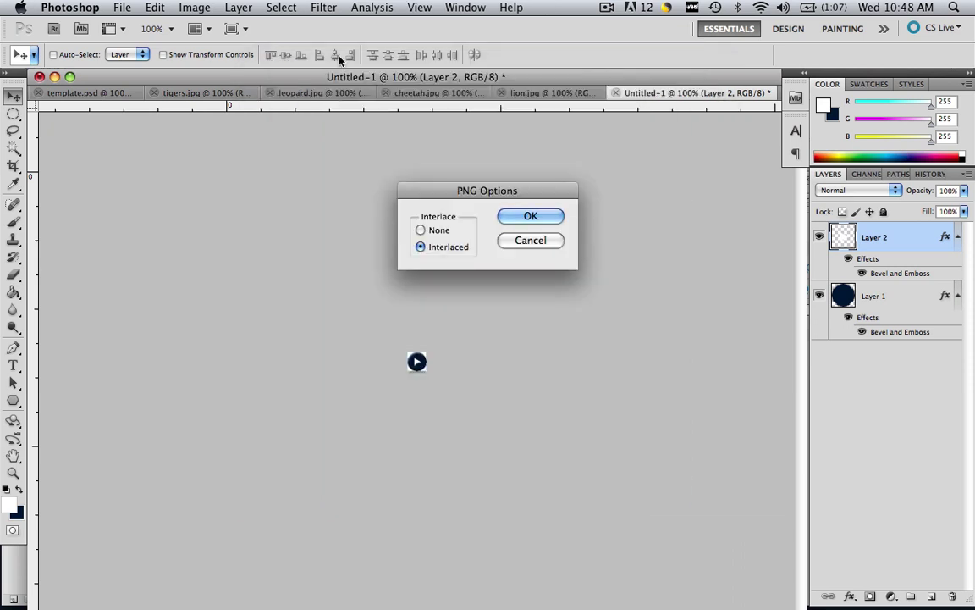
click(525, 219)
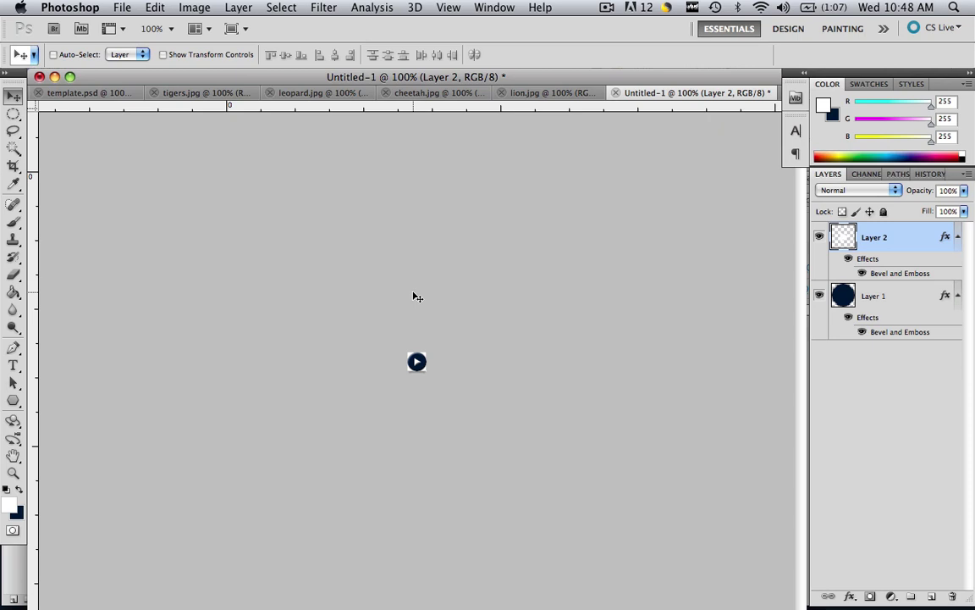
Step: Flip the arrow layer horizontally so the white triangle points left
click(156, 8)
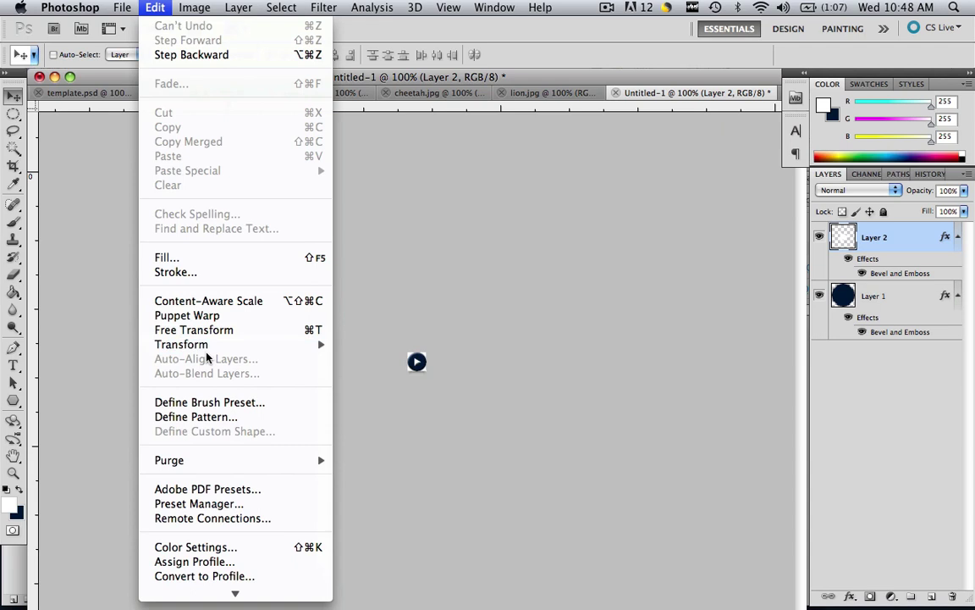
mouse_move(206, 348)
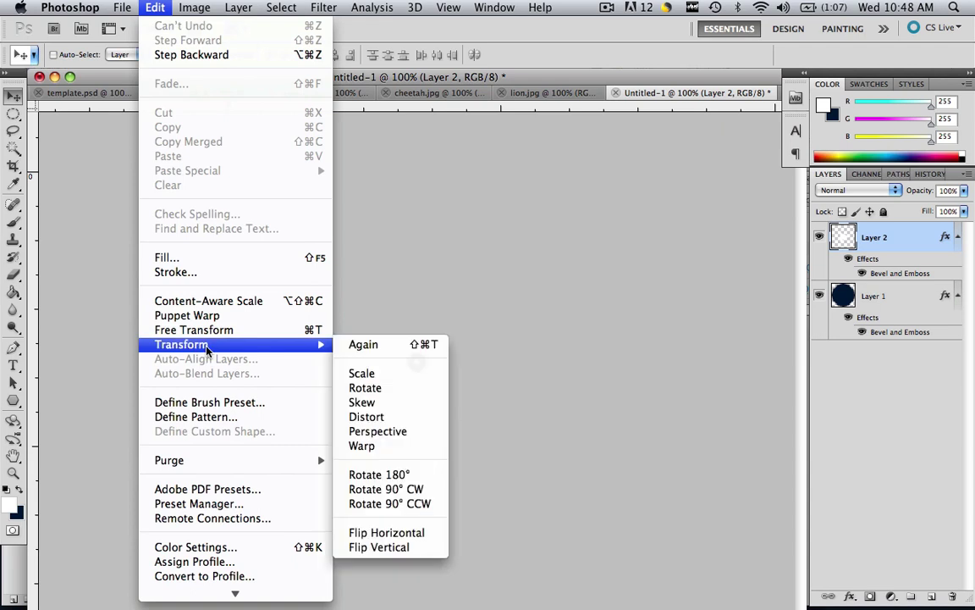
click(418, 535)
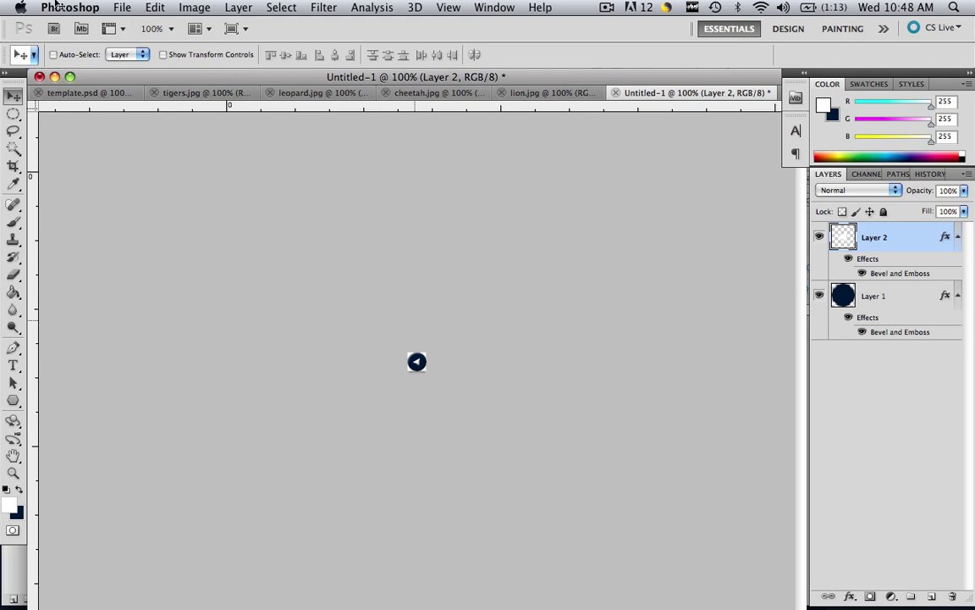
click(118, 9)
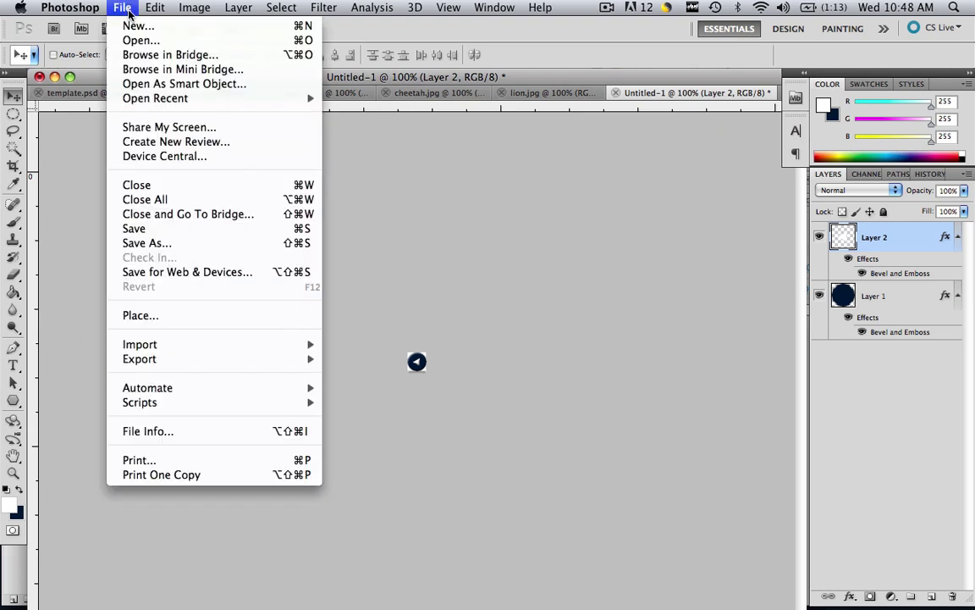
Step: Save a PNG copy named previous_button with Interlaced enabled
click(178, 243)
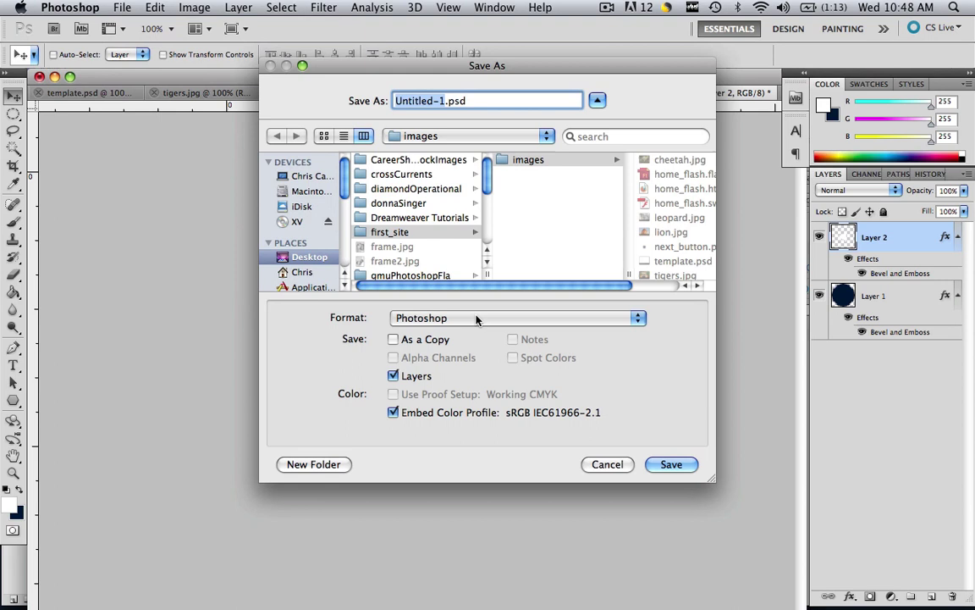
click(477, 319)
click(440, 510)
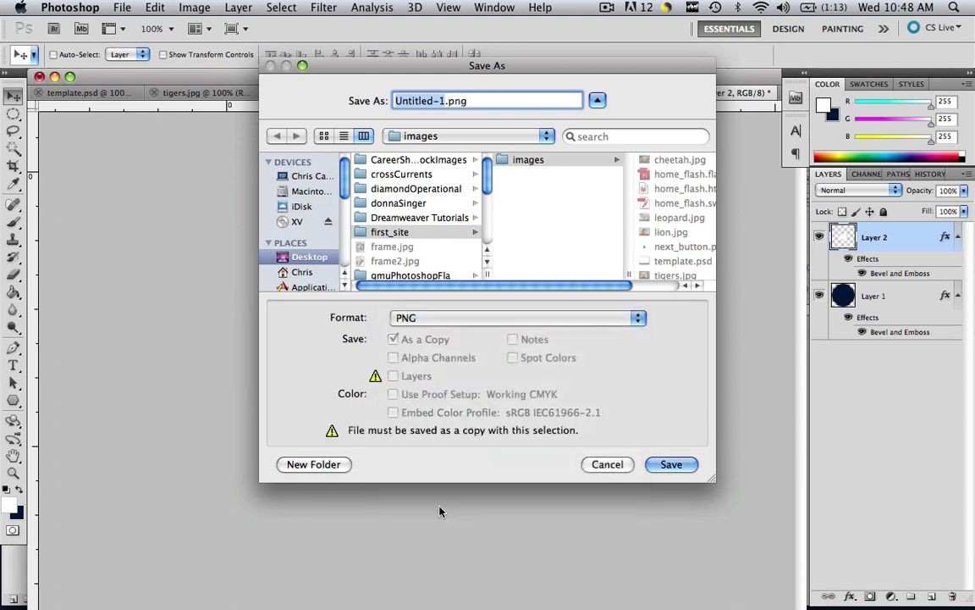
text(p)
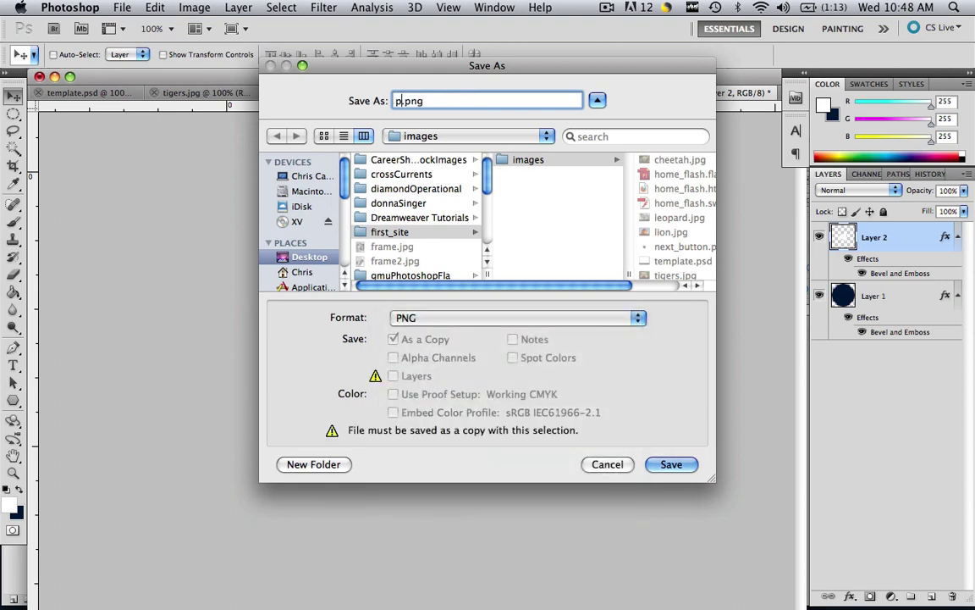
text(revious_button)
key(Return)
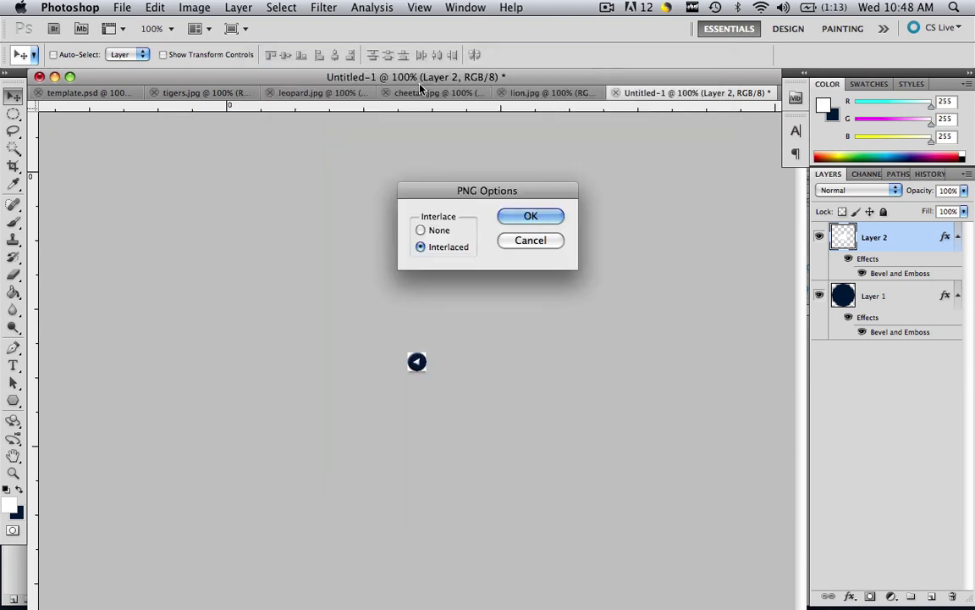
click(518, 219)
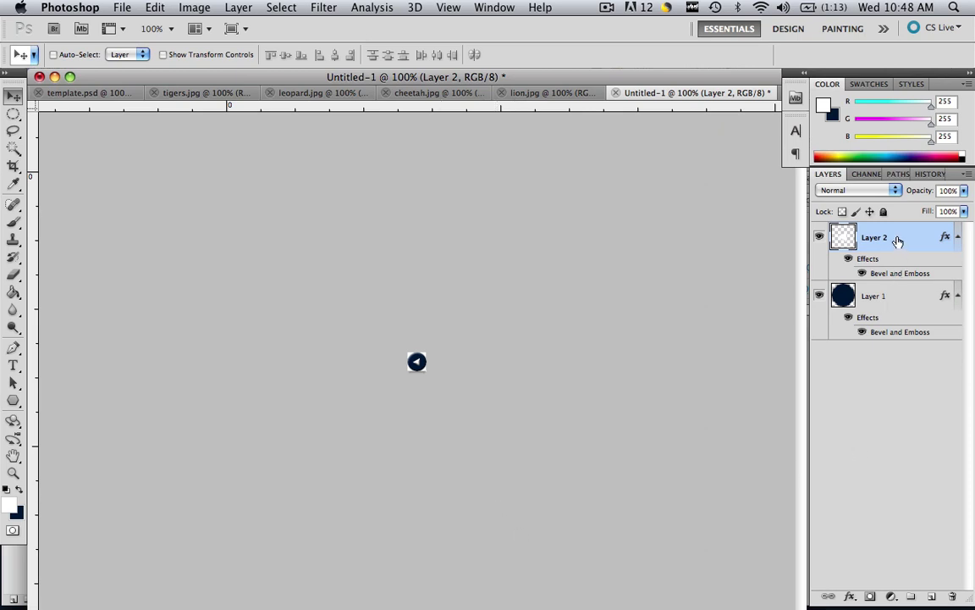
Step: Delete the arrow layer, add a new empty Layer 2, and zoom to 2000%
drag(897, 242, 955, 597)
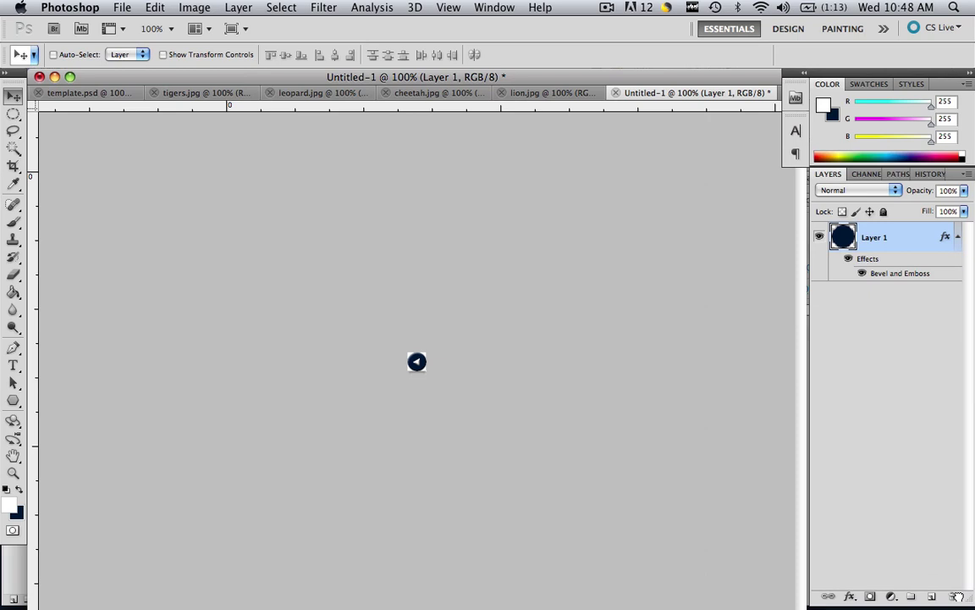
click(932, 596)
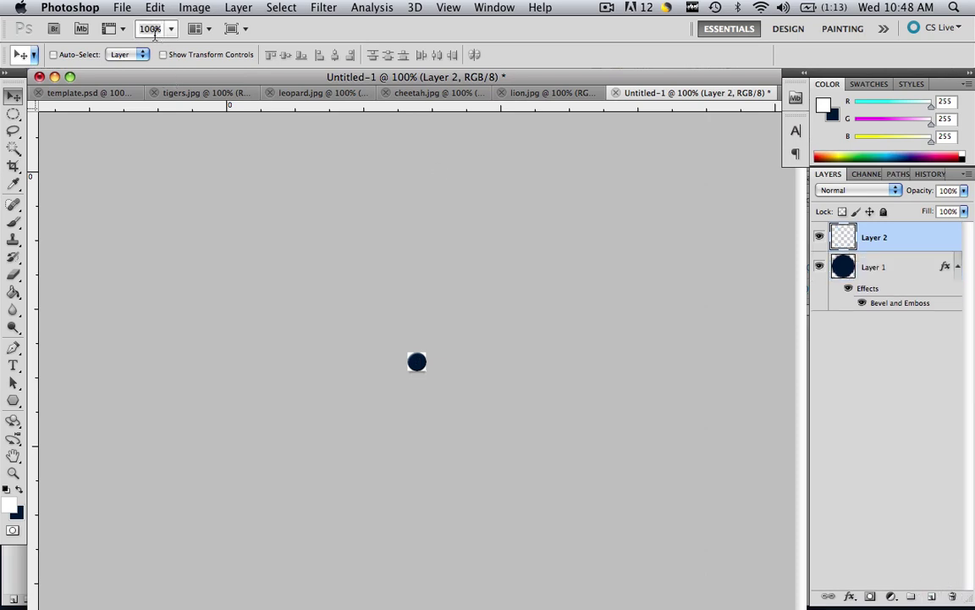
text(2000)
key(Return)
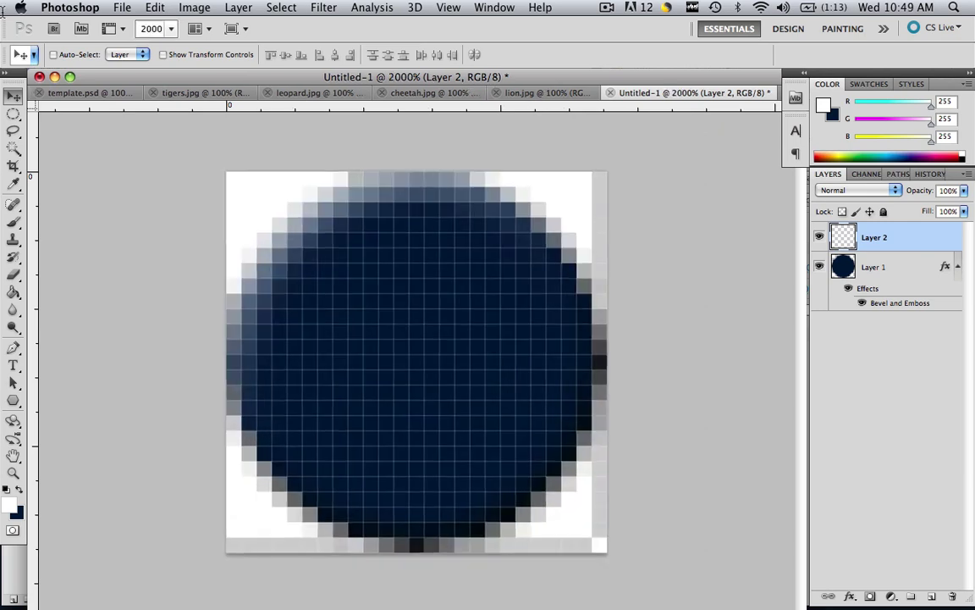
Step: Place a fixed-size 4 × 11 px rectangular marquee on the circle's left side, nudged down one pixel
click(14, 114)
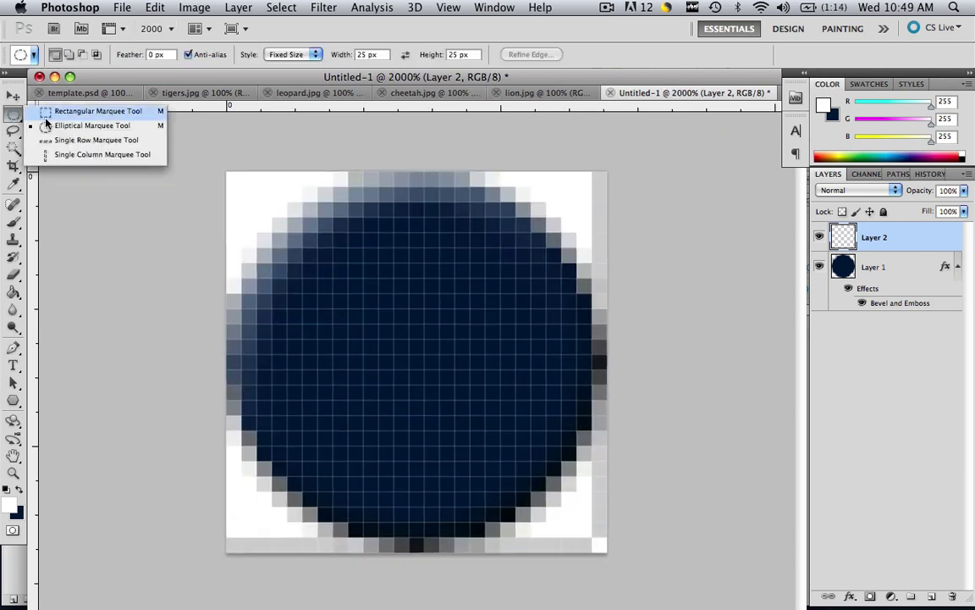
click(49, 119)
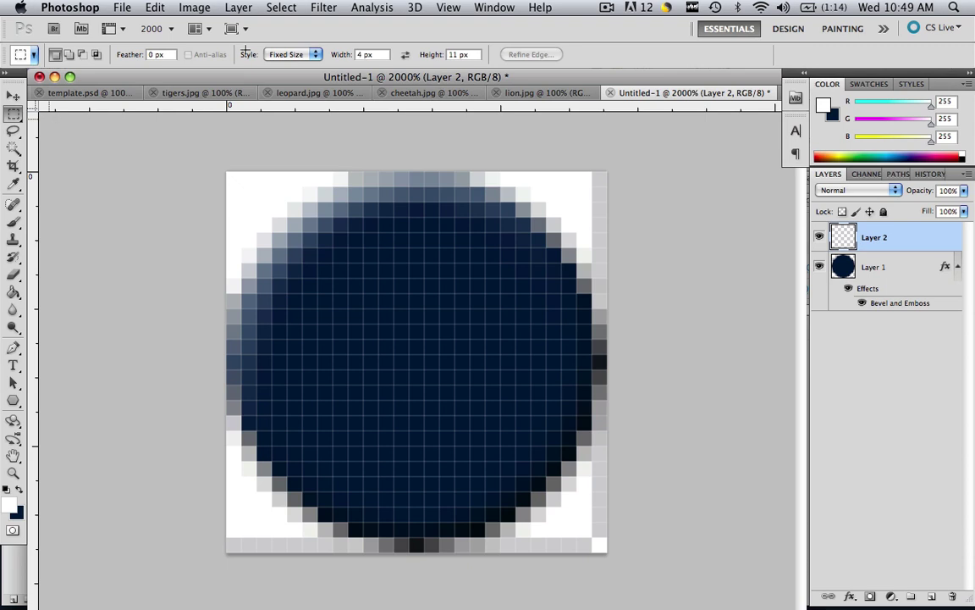
click(279, 54)
click(275, 56)
click(375, 55)
text(4)
key(Tab)
text(11p)
click(323, 265)
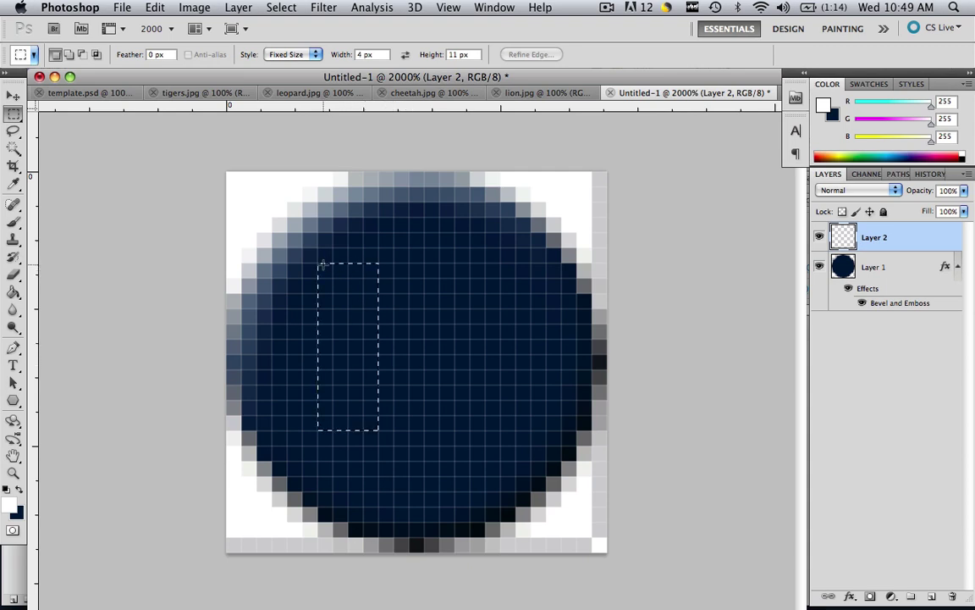
key(Down)
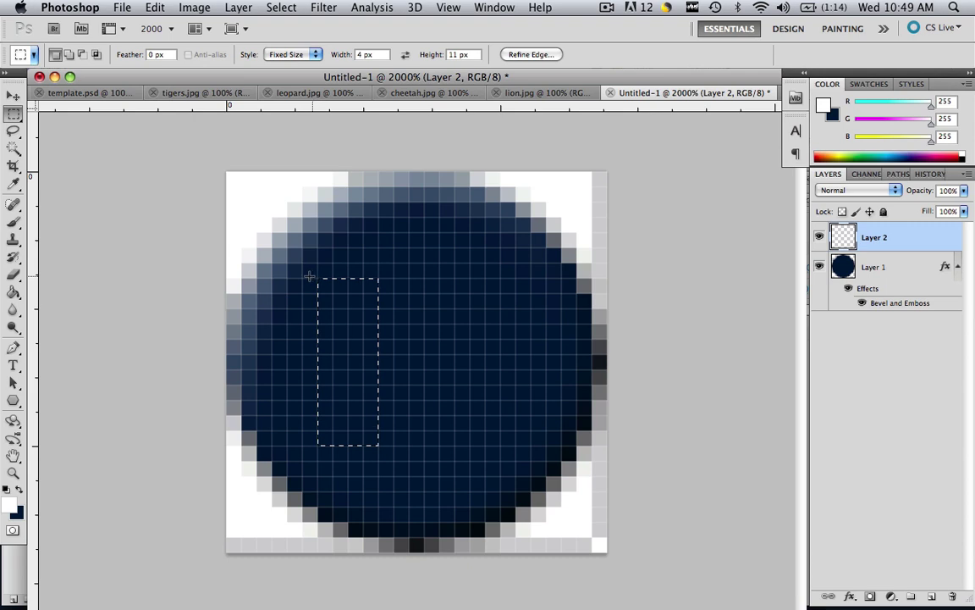
Step: Fill the selection with white using the Paint Bucket and duplicate Layer 2
click(13, 295)
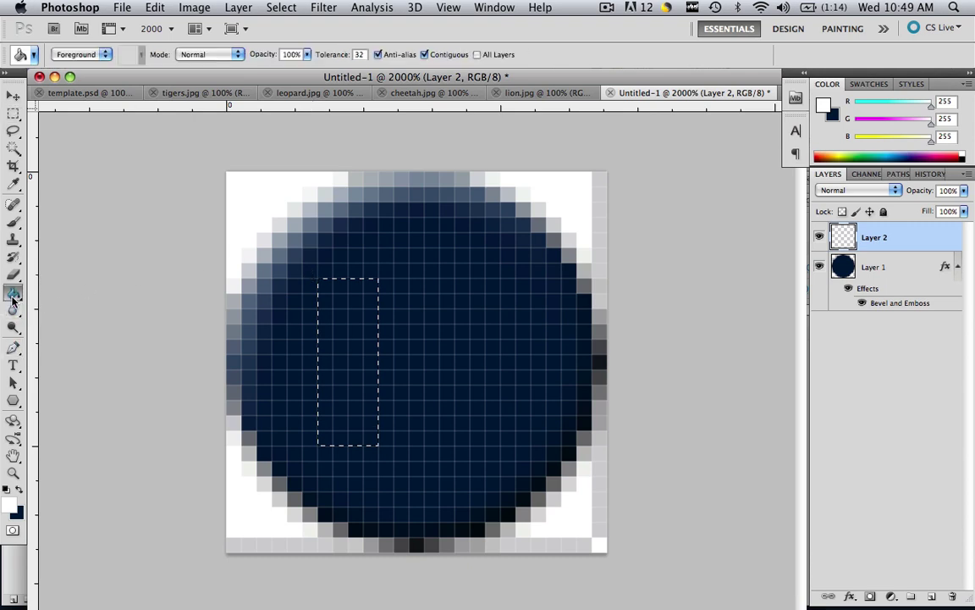
click(348, 330)
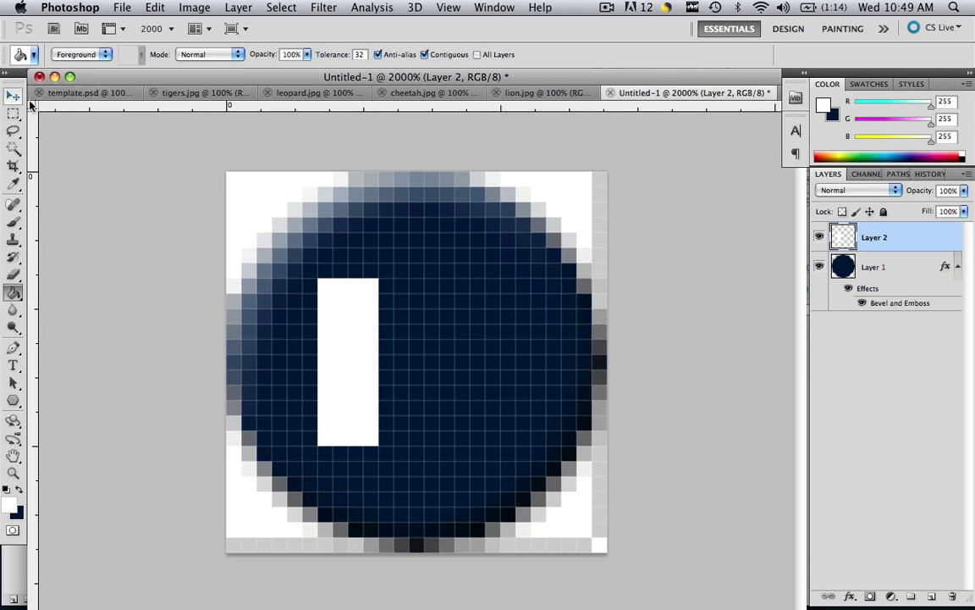
right_click(882, 244)
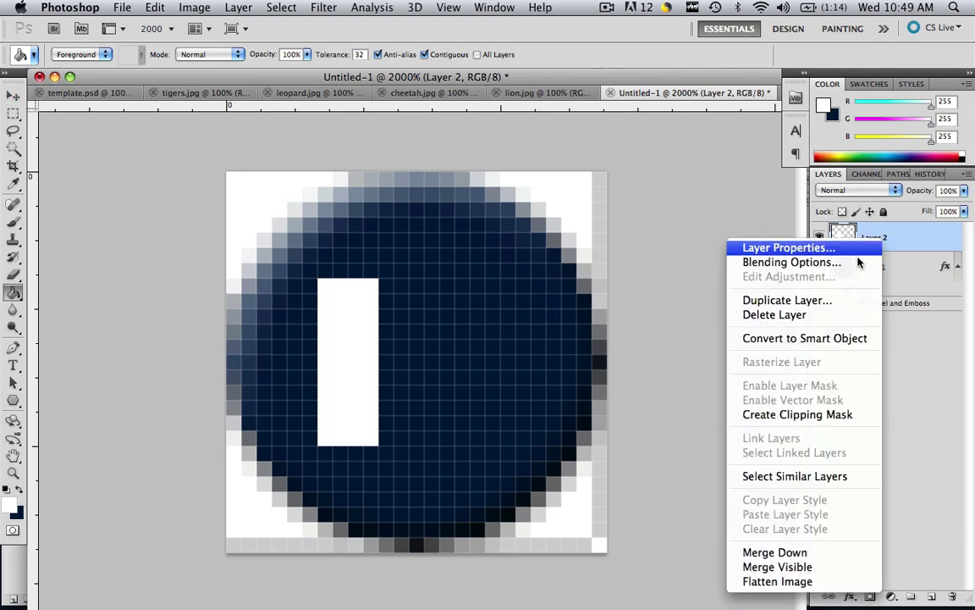
click(828, 302)
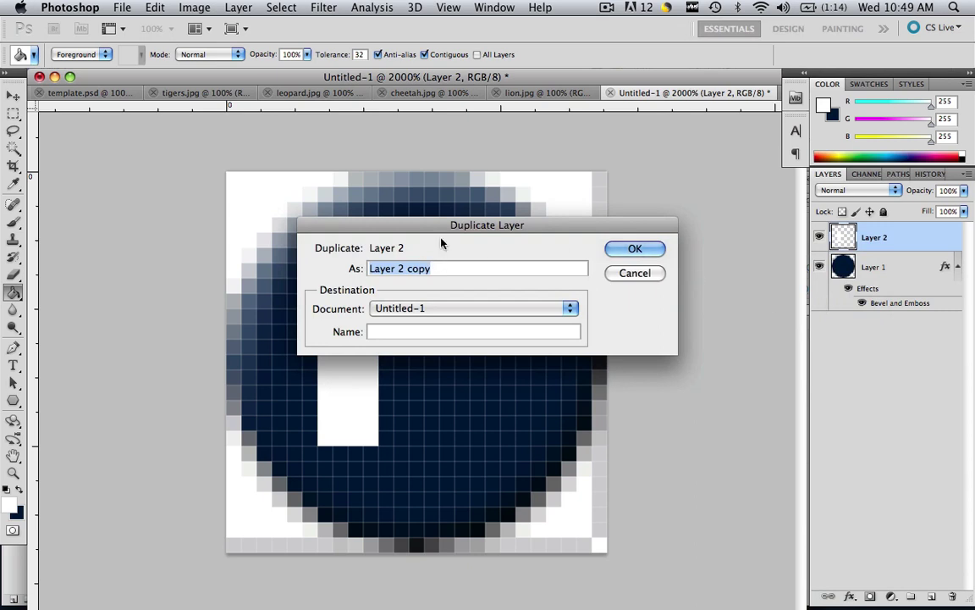
click(650, 247)
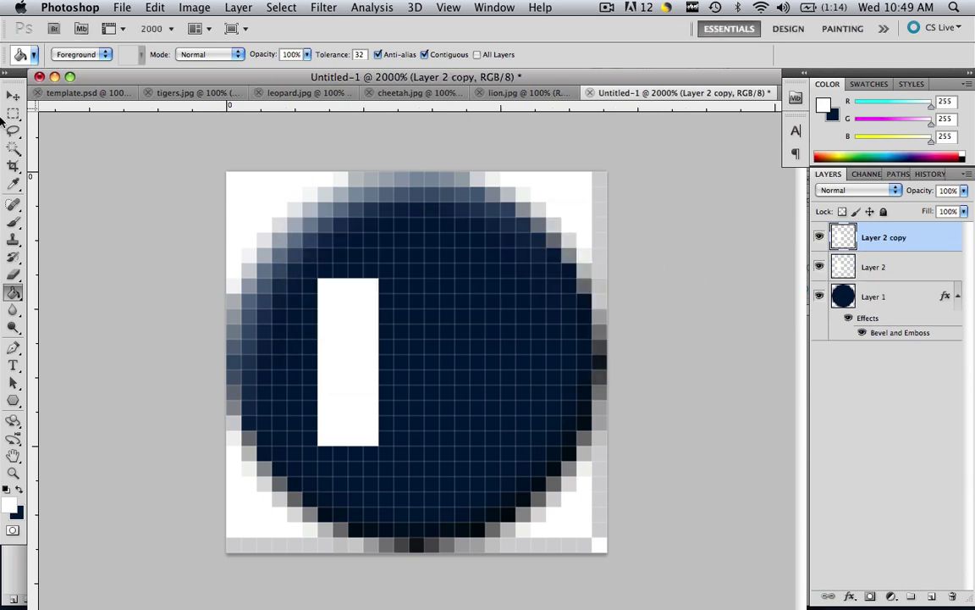
Step: Move the Layer 2 copy bar three pixels to the right with the Move tool
click(13, 98)
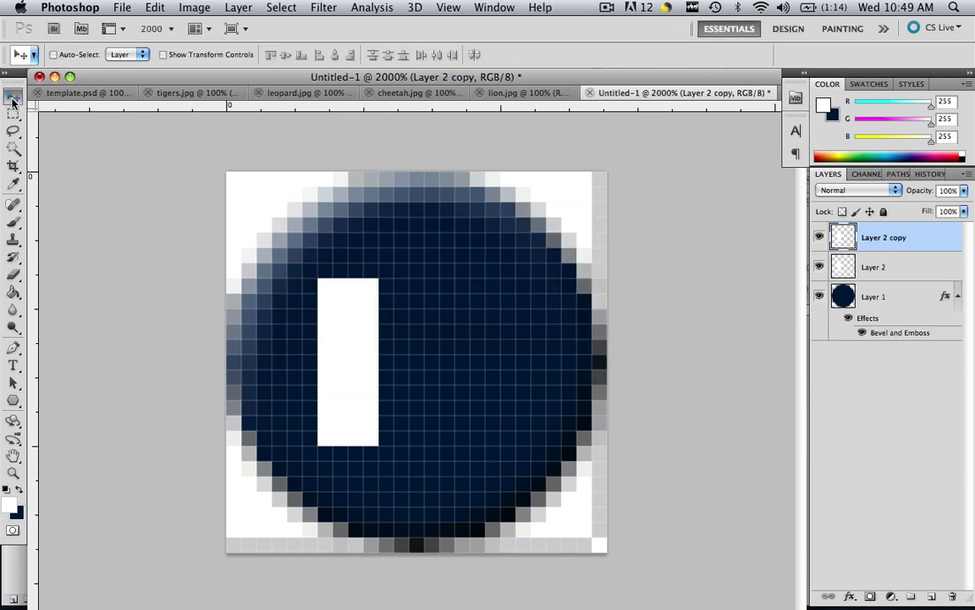
key(Right)
key(Right)
key(Right)
key(Right)
key(Right)
key(Right)
key(Right)
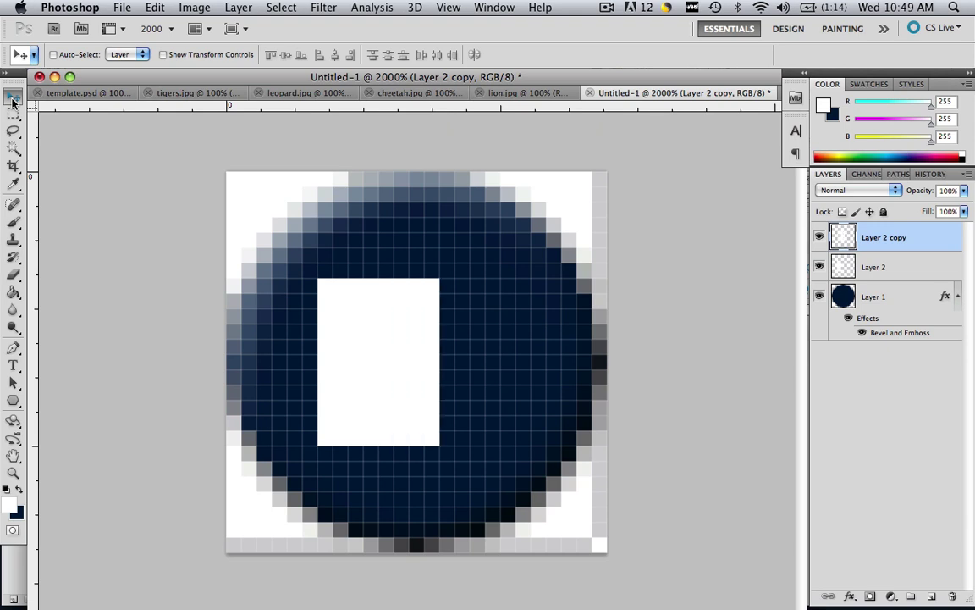
key(Right)
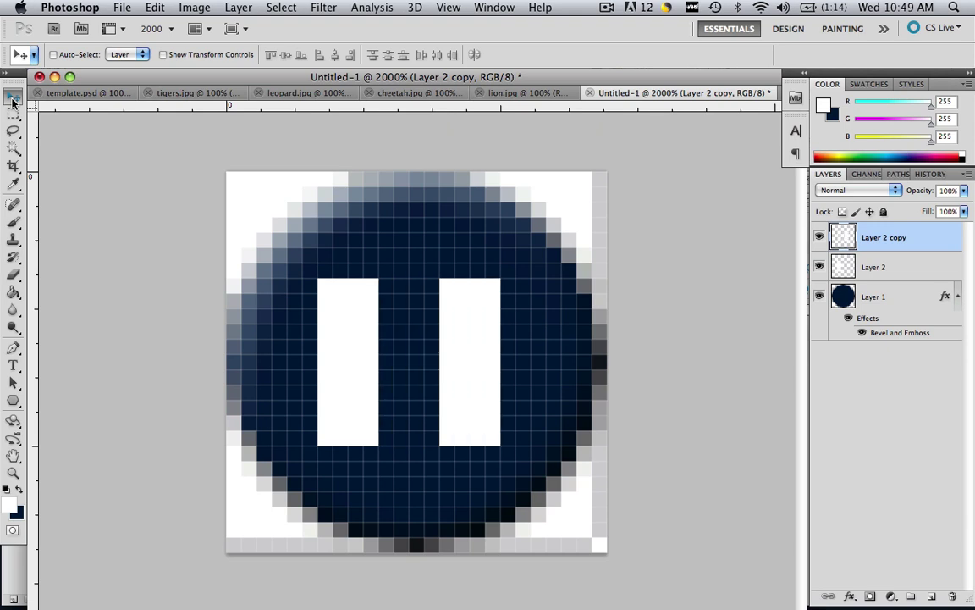
key(Right)
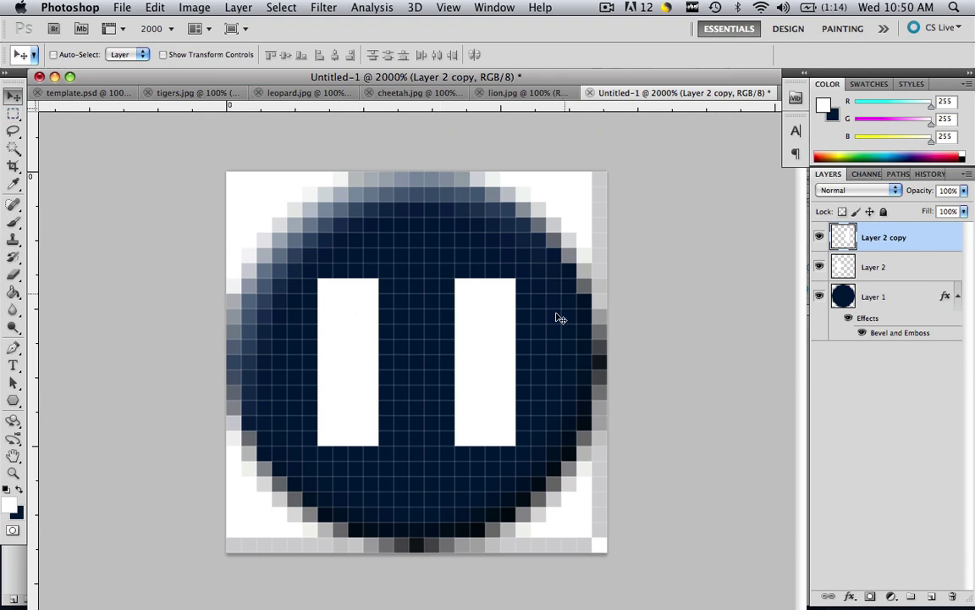
Step: Add a Bevel and Emboss effect to the right bar on Layer 2 copy
right_click(874, 242)
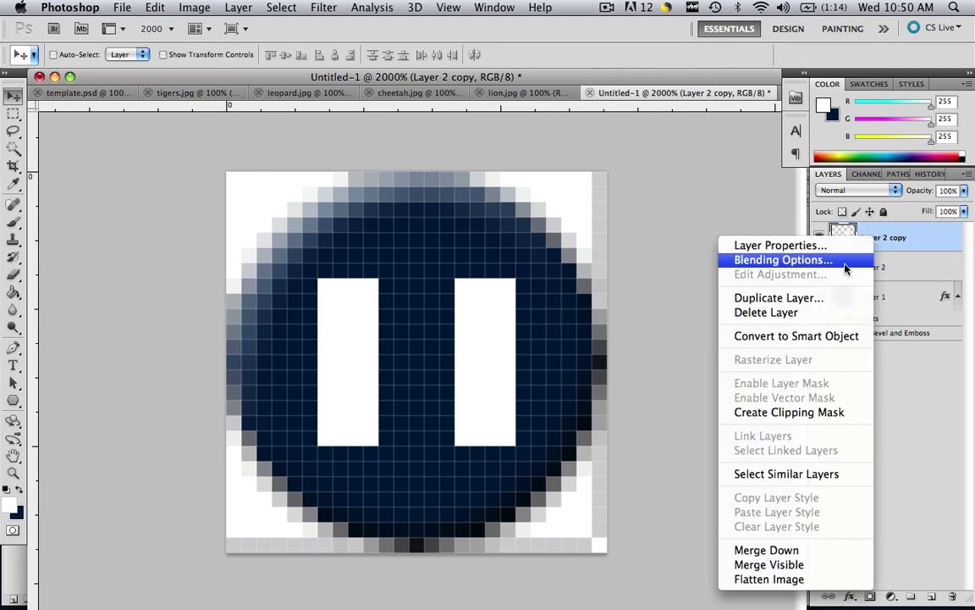
click(759, 236)
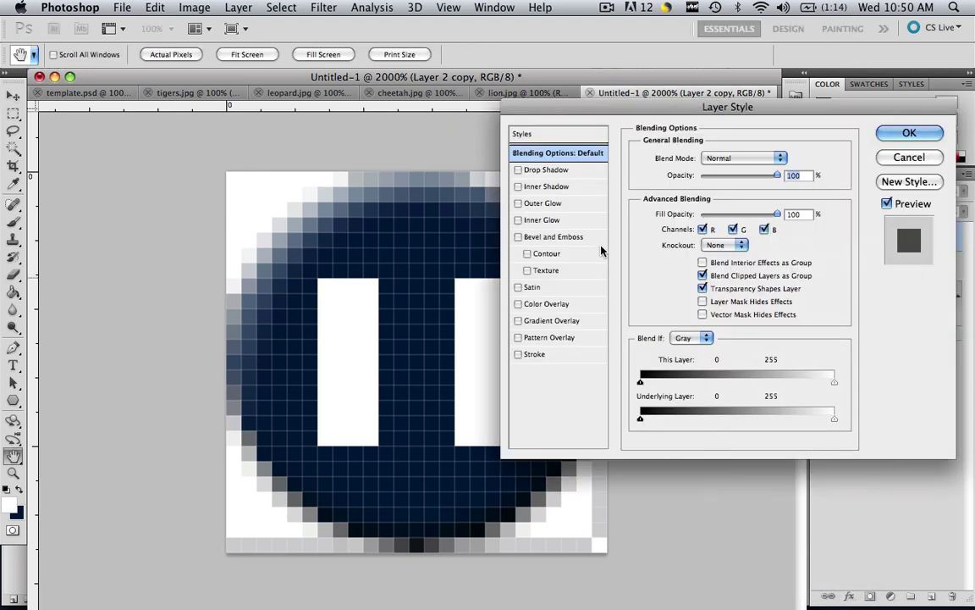
click(518, 237)
click(556, 240)
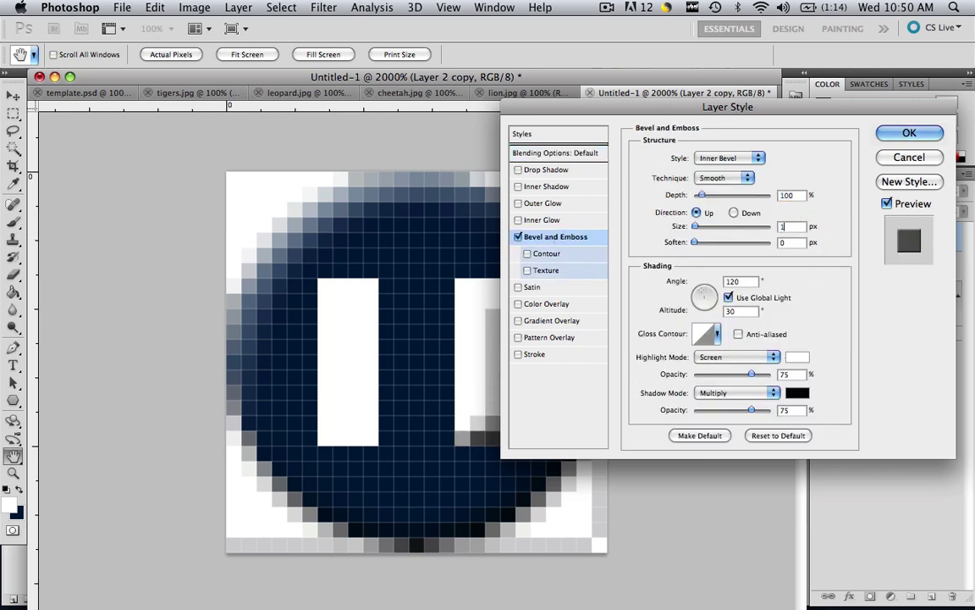
click(909, 133)
Step: Add a Bevel and Emboss with size 2 to the left bar on Layer 2
click(920, 299)
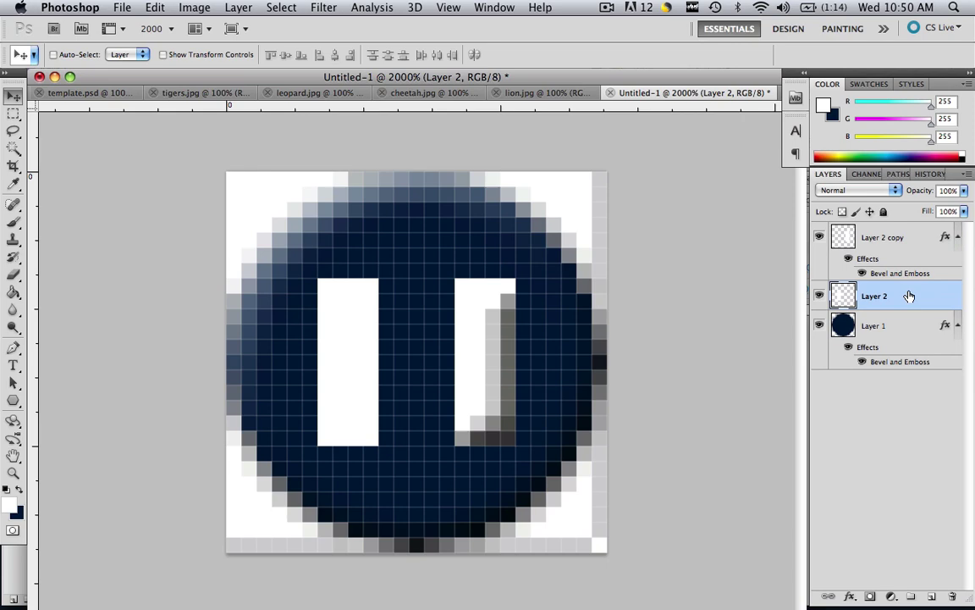
right_click(910, 296)
click(840, 272)
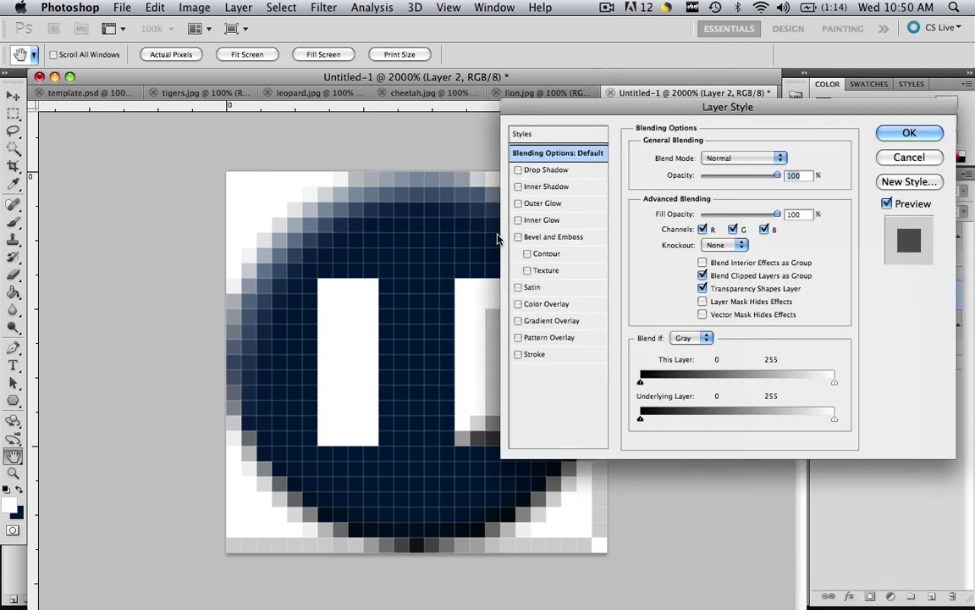
click(556, 238)
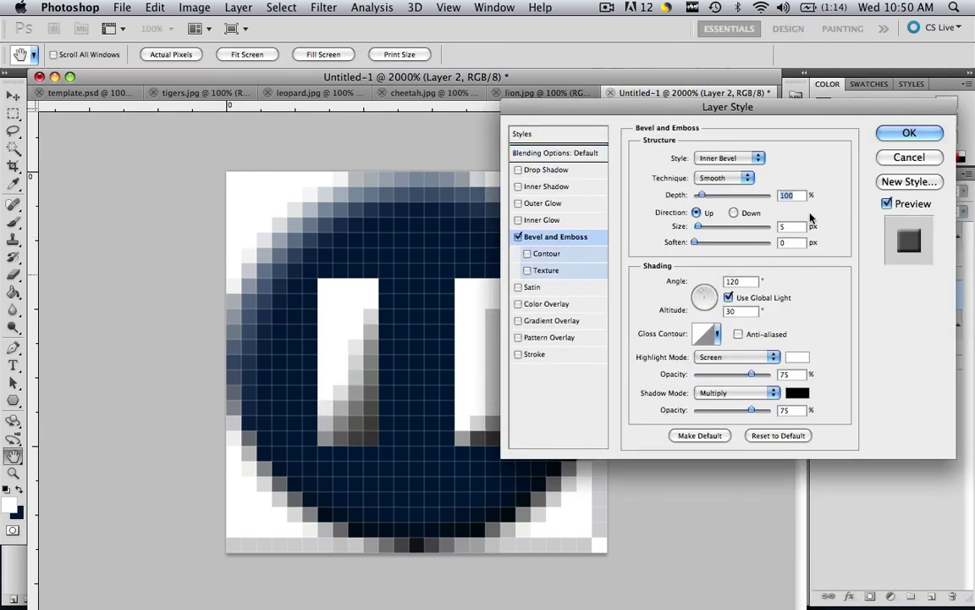
key(Tab)
key(BackSpace)
text(2)
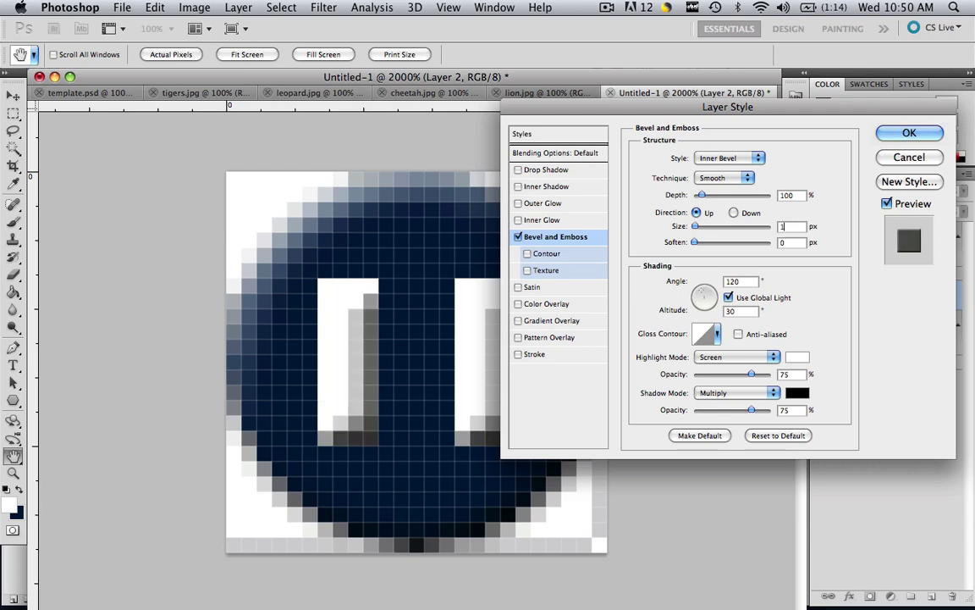
key(Return)
Step: View at 100% and save the button as pause_button, an interlaced PNG
click(172, 29)
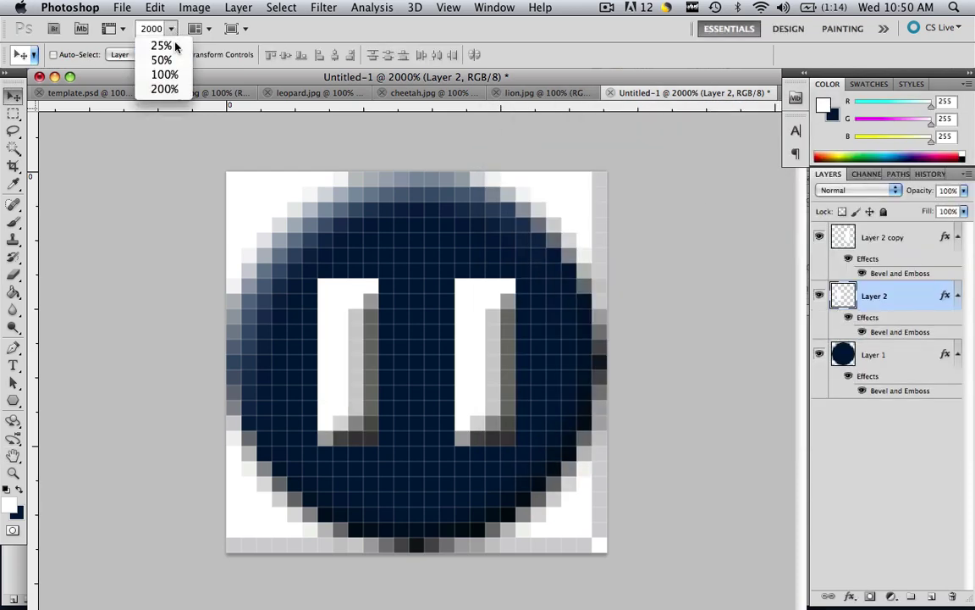
click(165, 75)
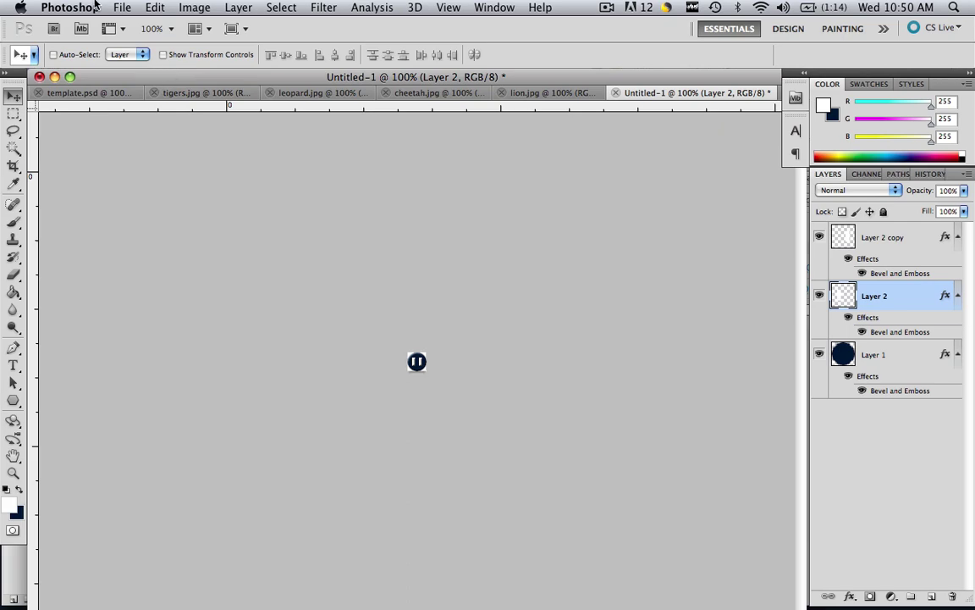
click(123, 7)
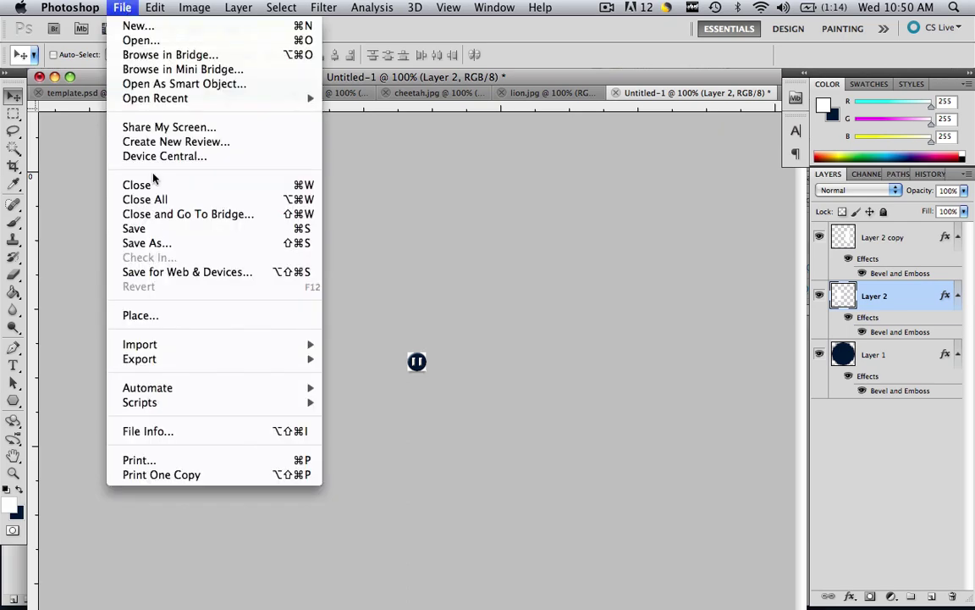
click(169, 247)
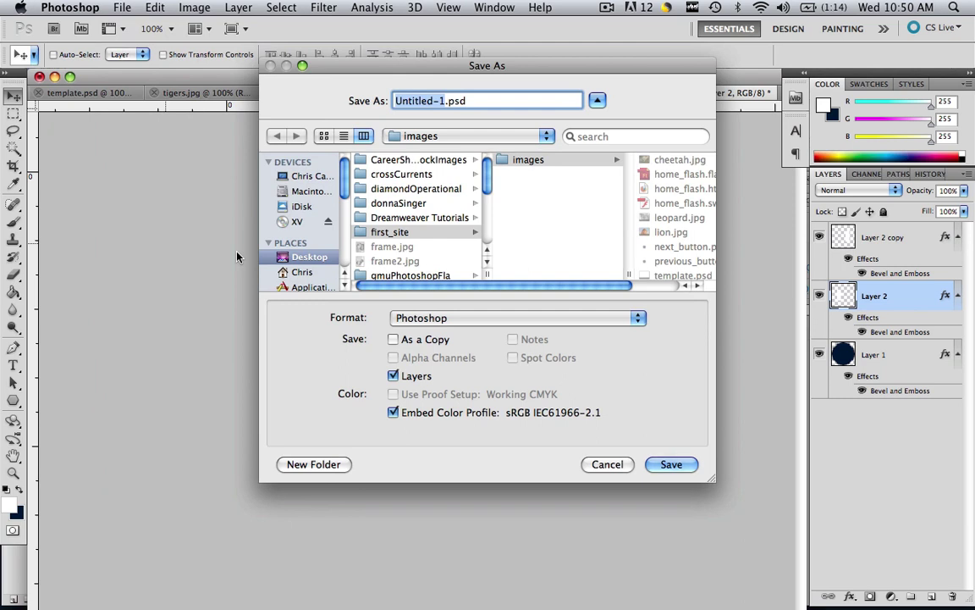
text(pau)
text(se_b)
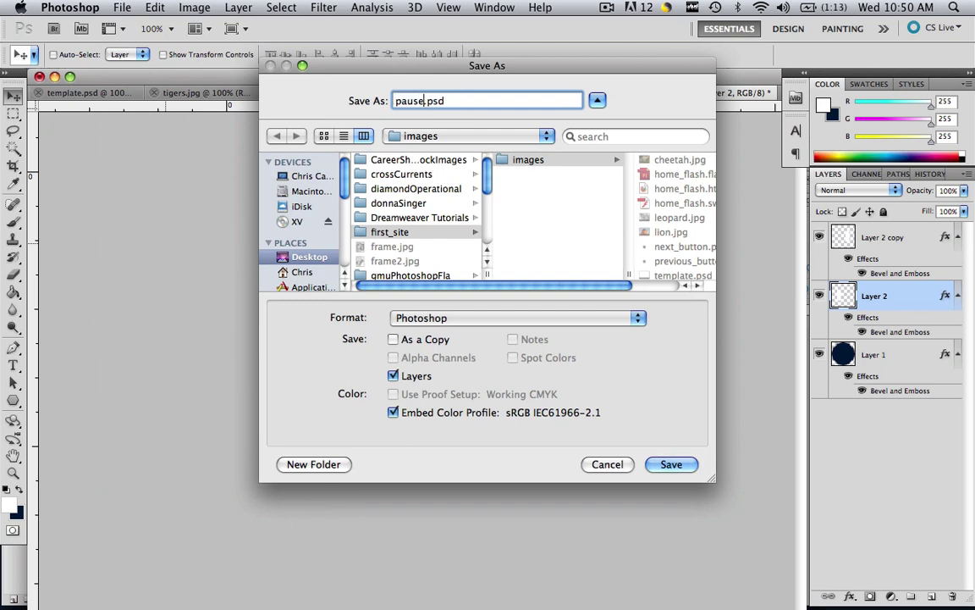
text(utton)
click(489, 327)
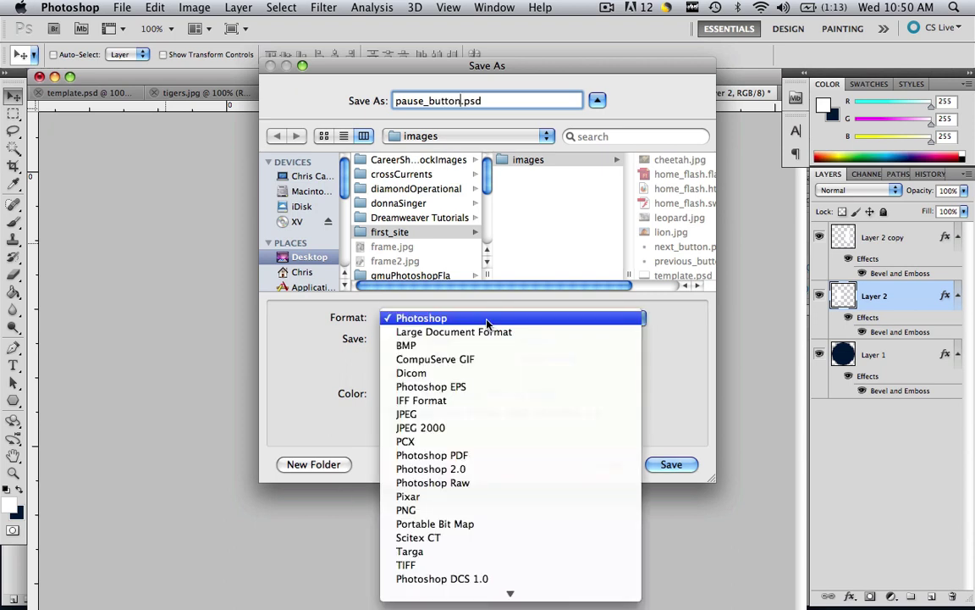
click(440, 508)
click(685, 464)
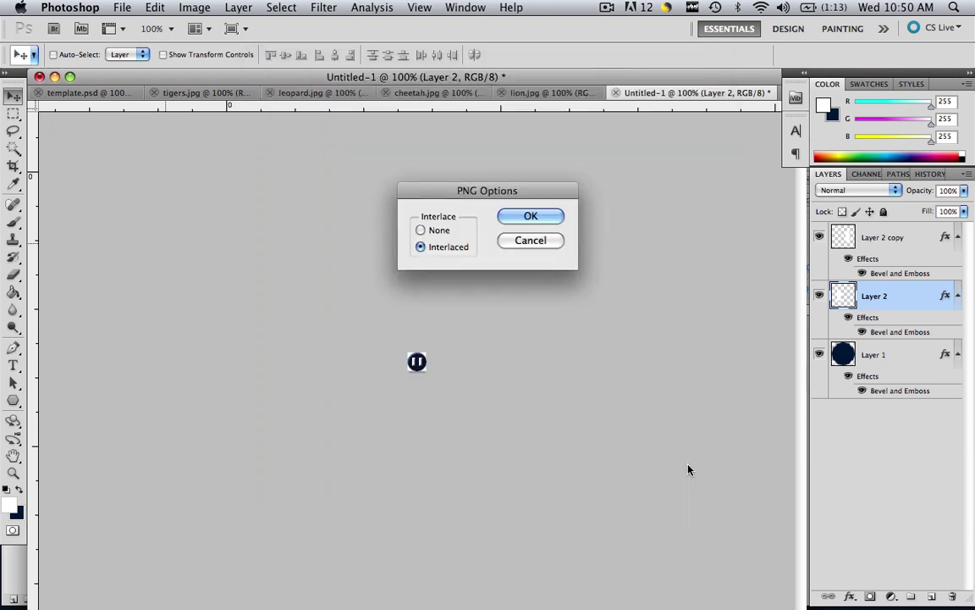
click(543, 222)
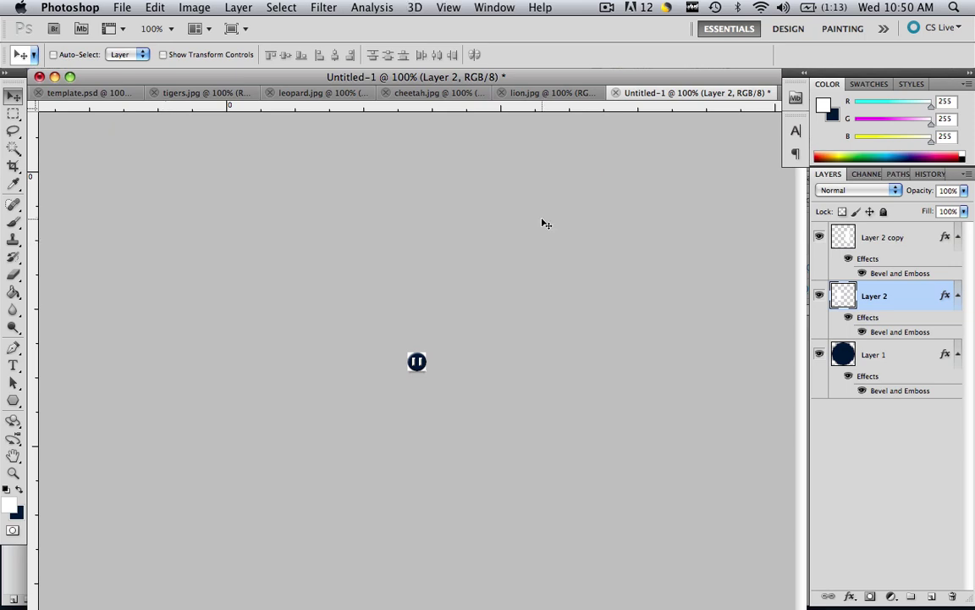